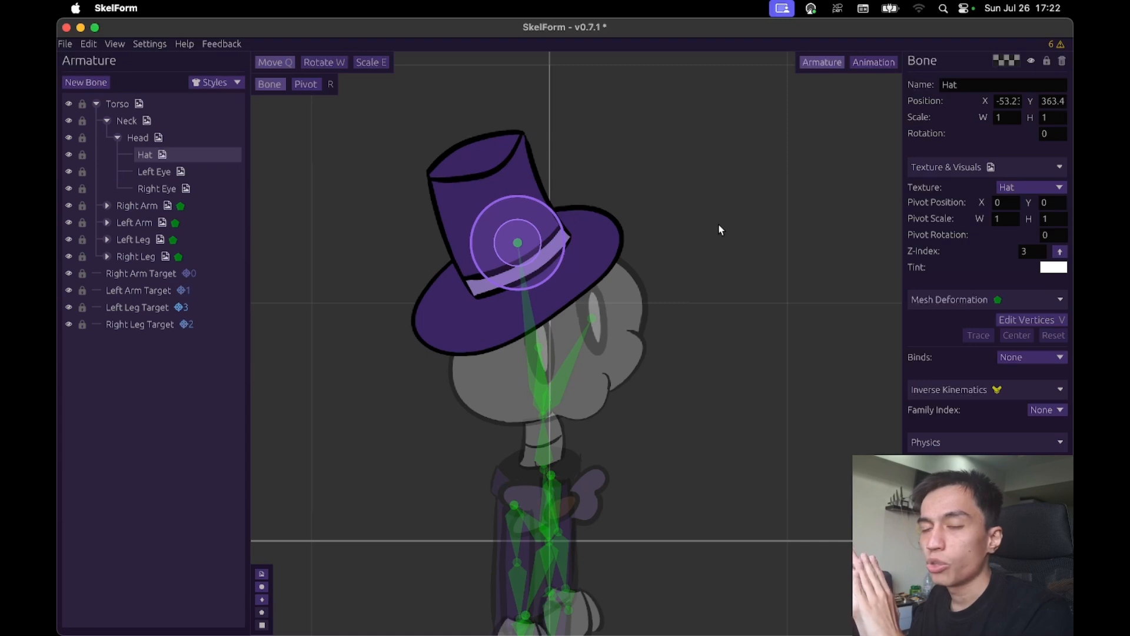
- Move the Hat bone above the head to about X -63, Y 399
left_click_drag(716, 238, 688, 239)
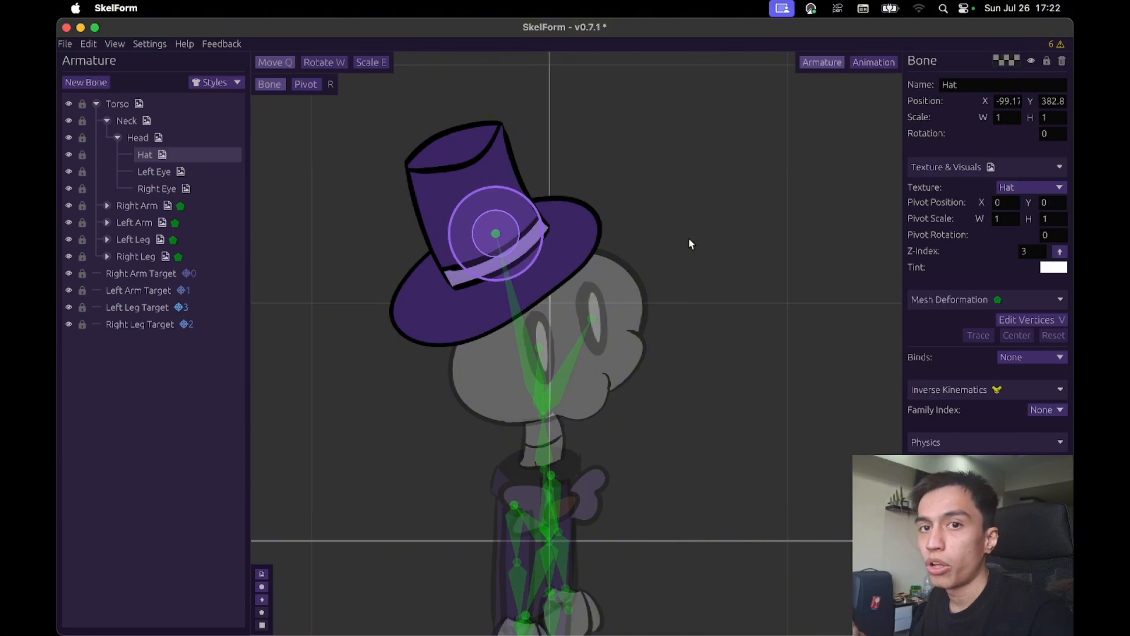
mouse_move(681, 249)
left_mouse_down()
mouse_move(779, 239)
mouse_move(701, 244)
left_mouse_up()
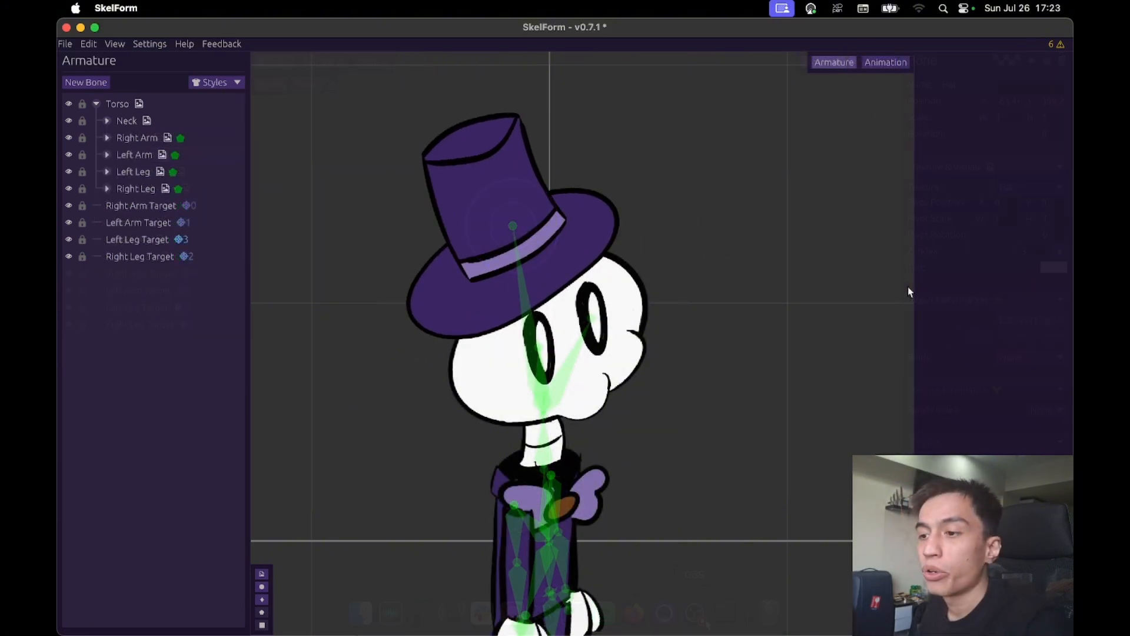
- Generate a traced deformation mesh for the Hat bone with a point gap of 25 and padding of 50
left_click(595, 217)
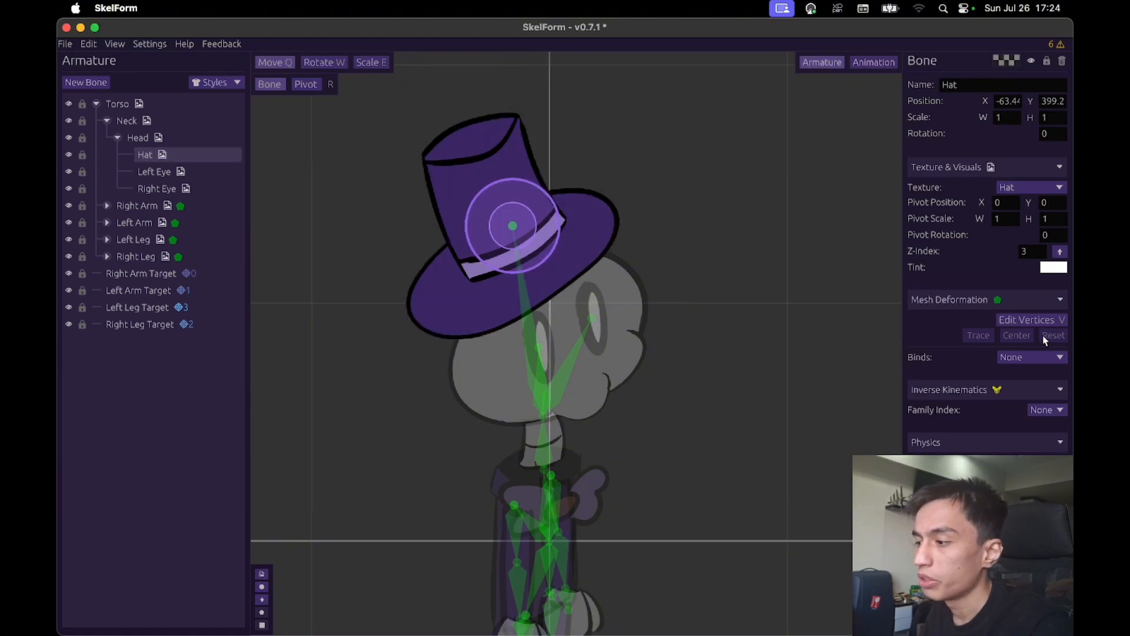
left_click(1030, 319)
left_click(979, 335)
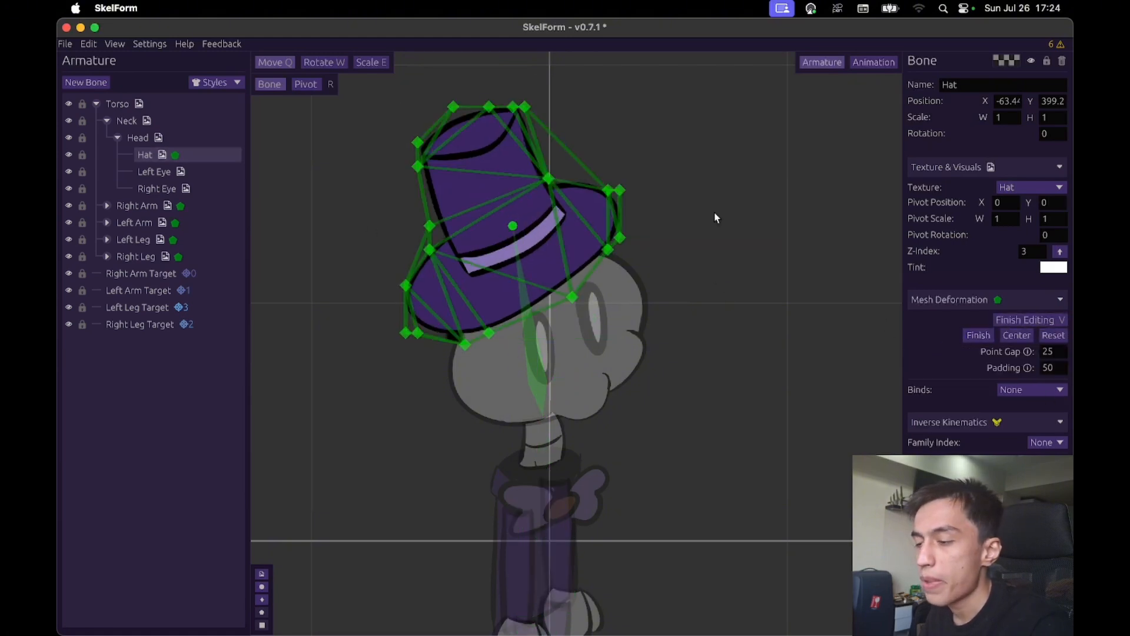
- Simplify the hat's mesh by deleting surplus vertices and moving a brim vertex to where the crown meets the brim
scroll(685, 246, "up", 3)
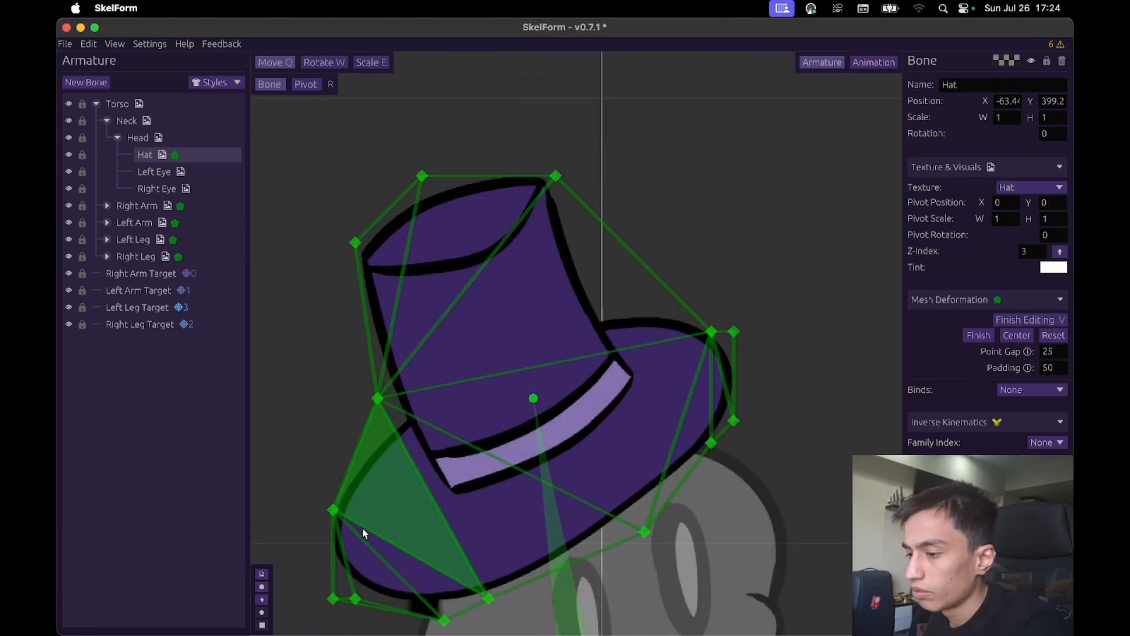
right_click(711, 444)
mouse_move(711, 332)
left_mouse_down()
mouse_move(606, 316)
mouse_move(626, 313)
mouse_move(605, 304)
left_mouse_up()
- Add a new bone named Top for the upper part of the hat
left_click(86, 81)
type("Top")
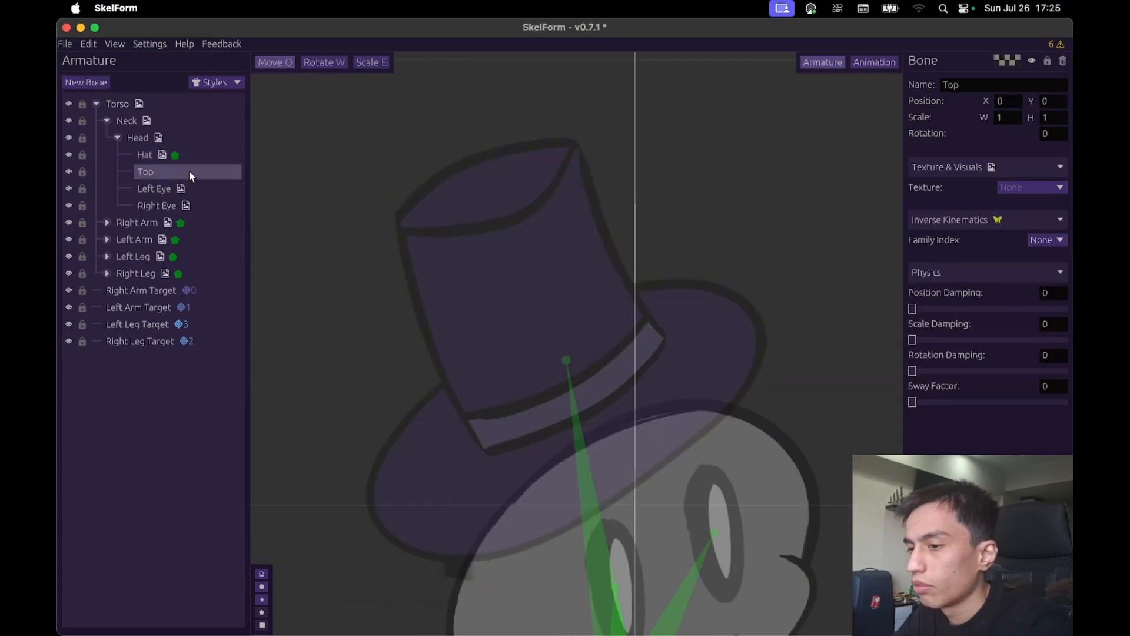
left_click(86, 81)
type("Left")
key("BackSpace")
key("BackSpace")
key("BackSpace")
key("BackSpace")
key("super+z")
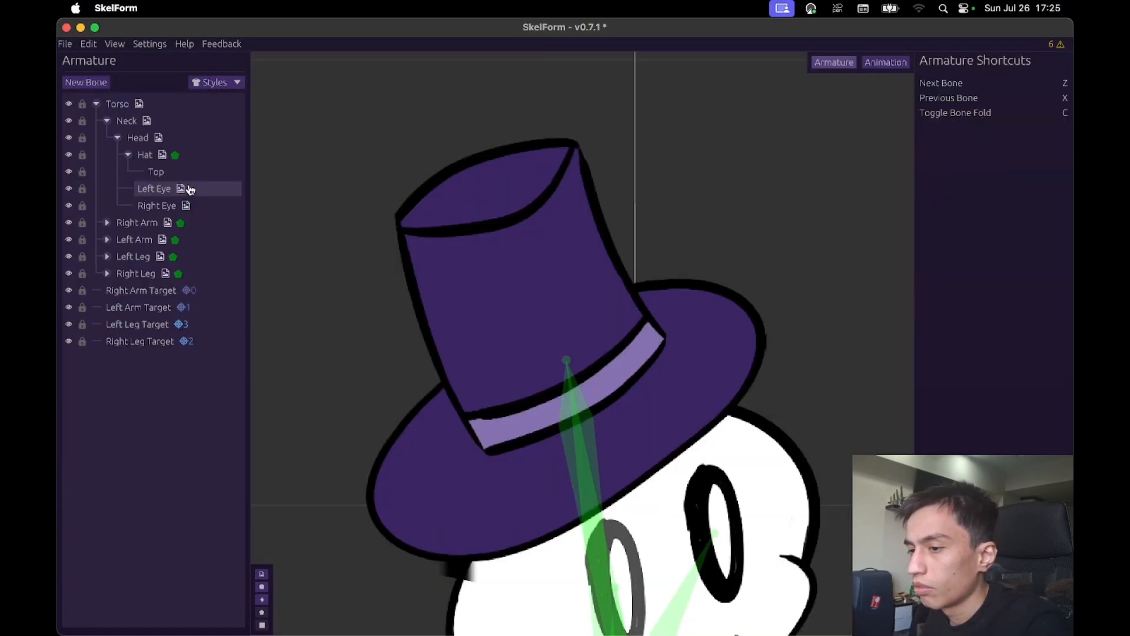
- Position the Top bone, nested under Hat, in the middle of the hat's crown
left_click(156, 172)
left_click_drag(829, 452, 735, 77)
- Create a bind on the Hat mesh, assign it to the Top bone, and add the crown's three upper vertices
left_click(146, 155)
left_click(1030, 320)
left_click(1023, 391)
left_click(1022, 420)
left_click(158, 172)
double_click(388, 204)
double_click(455, 137)
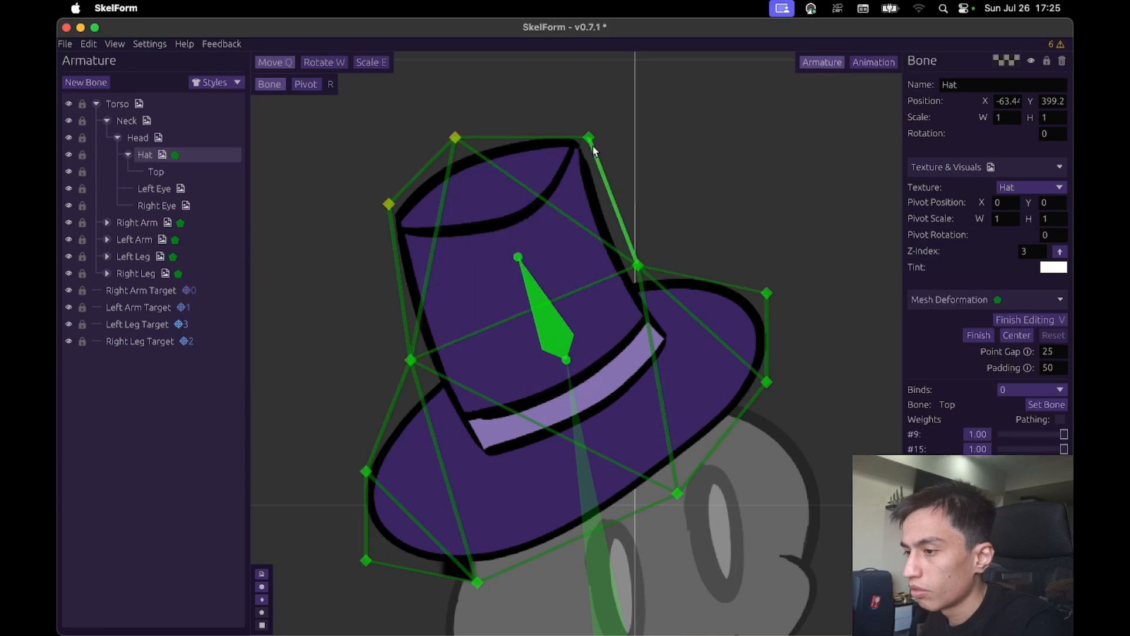
double_click(589, 139)
- Test the crown's deformation by moving the Top bone, leaving it at about X -58, Y 94
left_click(157, 172)
left_click_drag(766, 213, 753, 240)
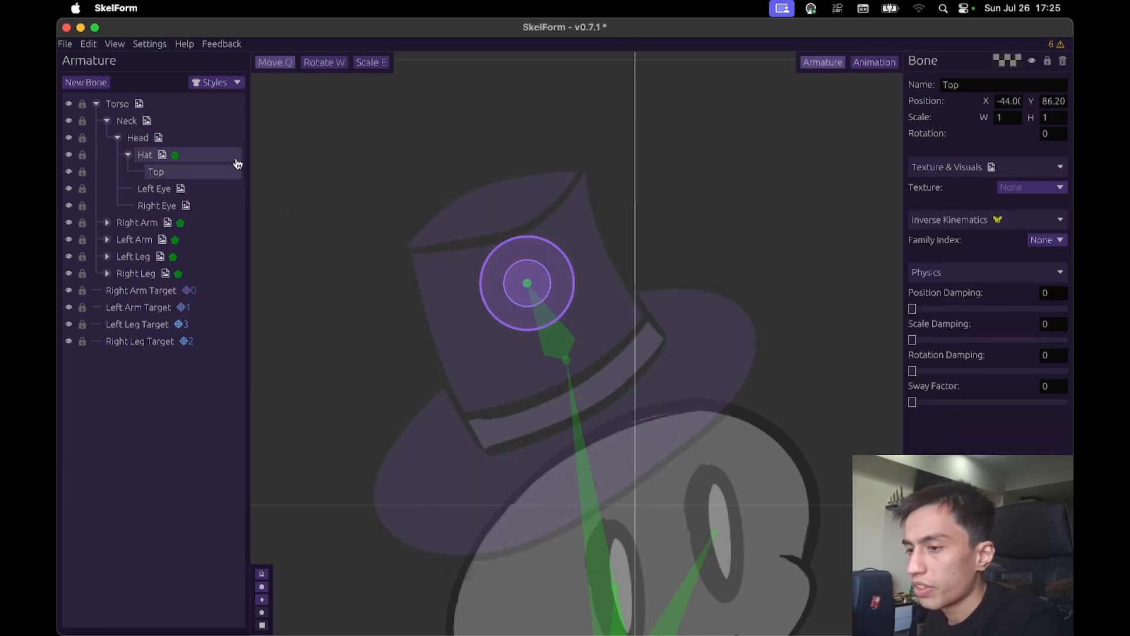
left_click(237, 158)
key("v")
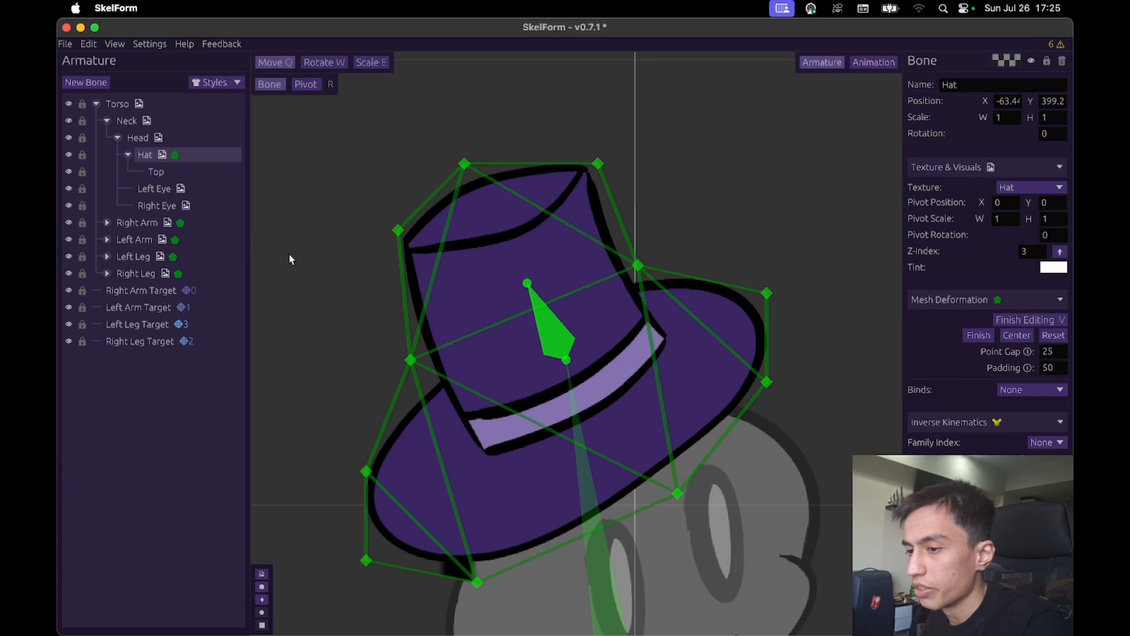
left_click(158, 172)
mouse_move(719, 215)
left_mouse_down()
mouse_move(612, 258)
mouse_move(575, 235)
mouse_move(679, 159)
mouse_move(691, 205)
mouse_move(704, 181)
mouse_move(711, 203)
left_mouse_up()
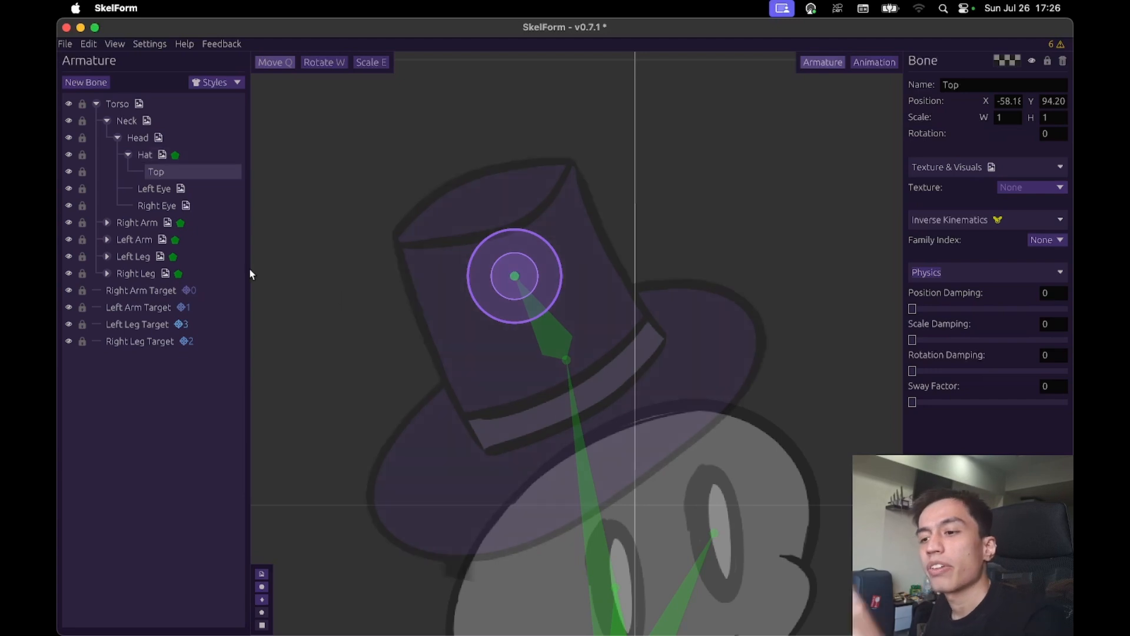
left_click(208, 239)
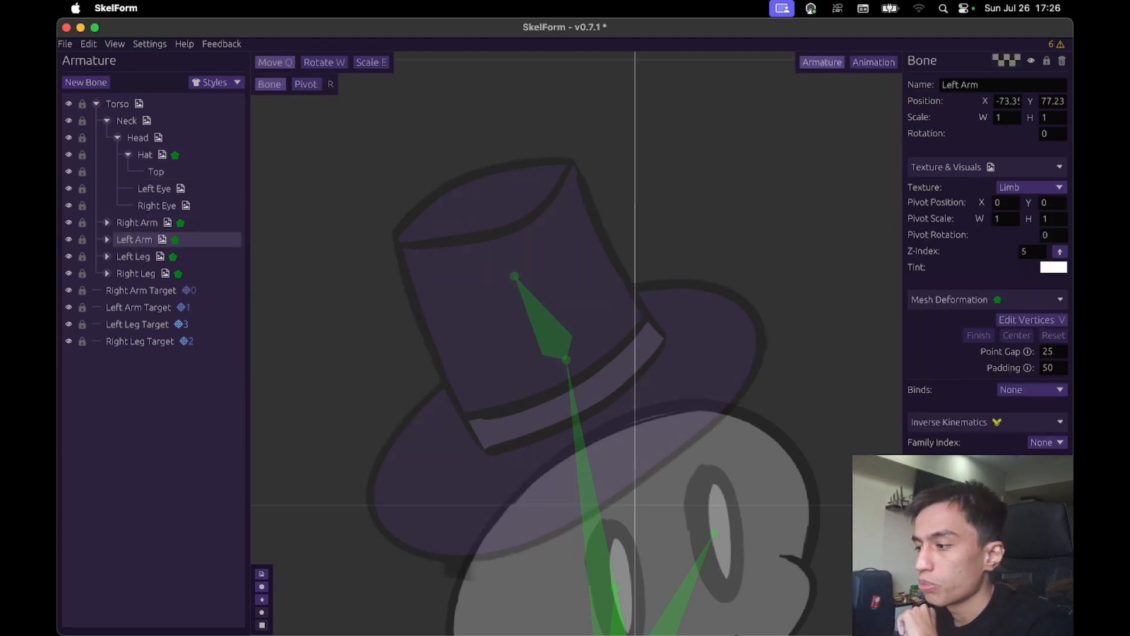
scroll(989, 412, "down", 1)
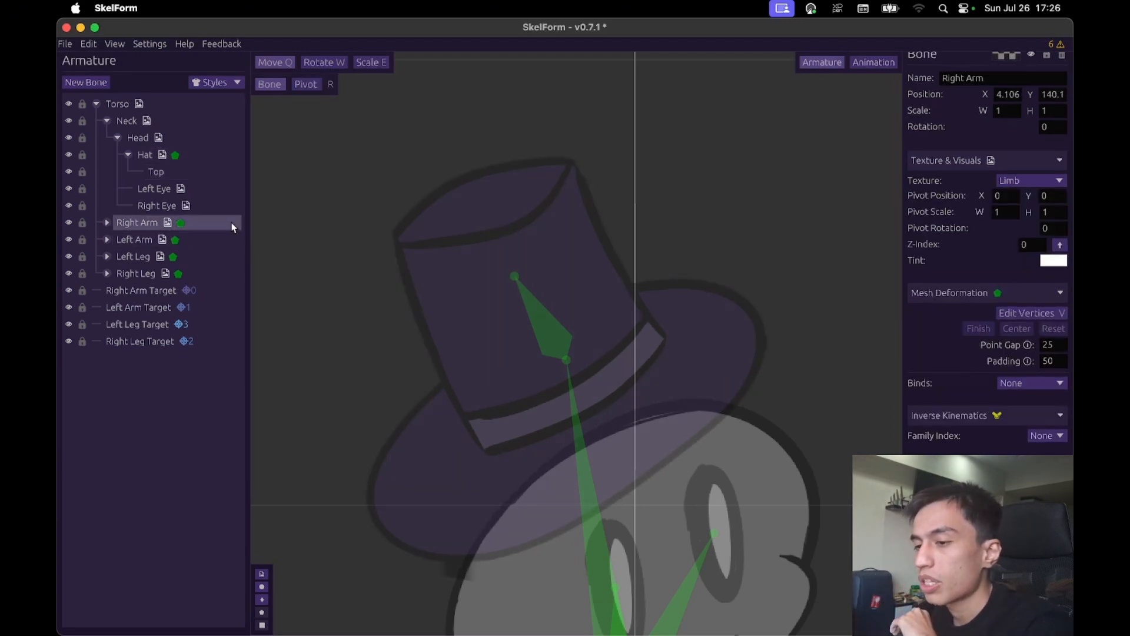
left_click(231, 176)
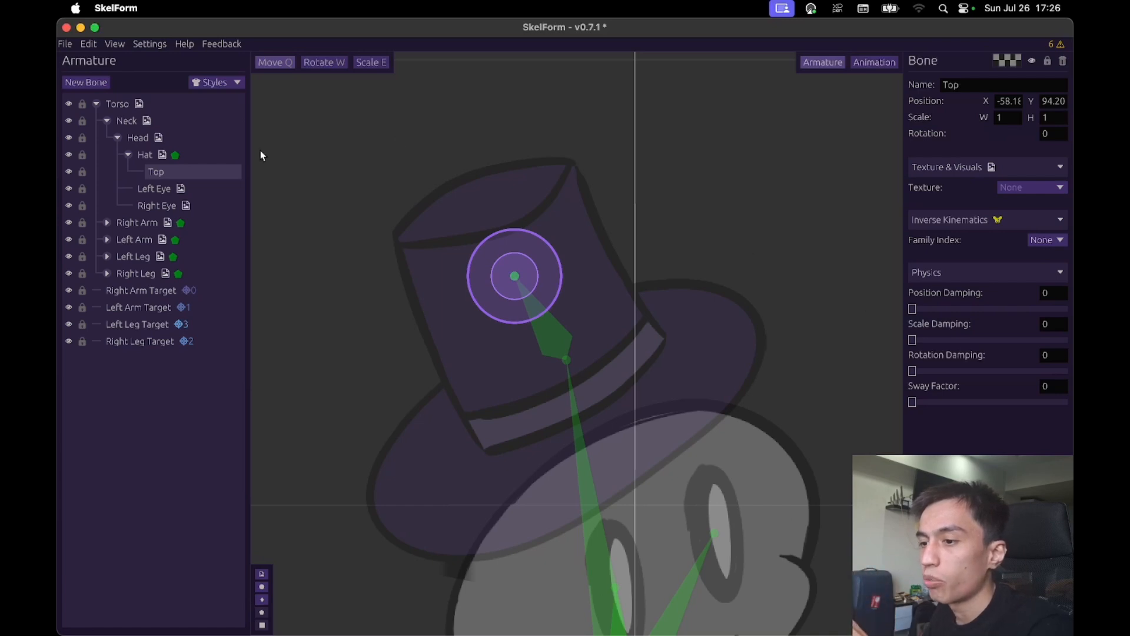
- Move the whole Hat bone to about X 49, Y 435 without any physics on its Top bone
left_click(202, 155)
left_click_drag(782, 239, 887, 196)
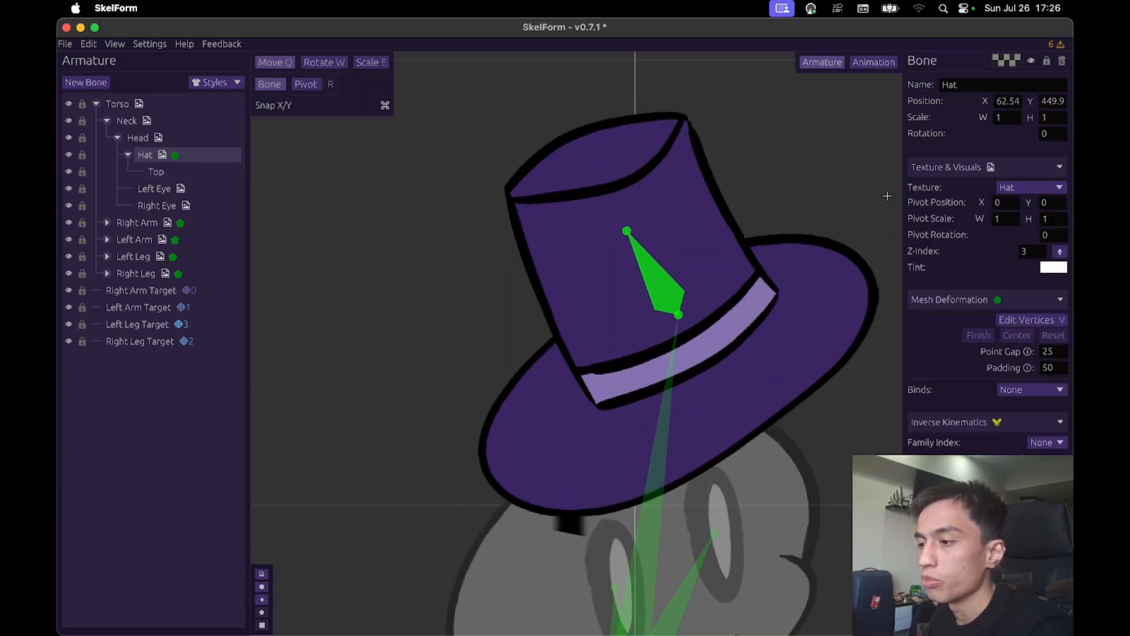
- Set the Top bone's position damping to about 38.5 and try it by moving the Hat bone around
left_click(225, 170)
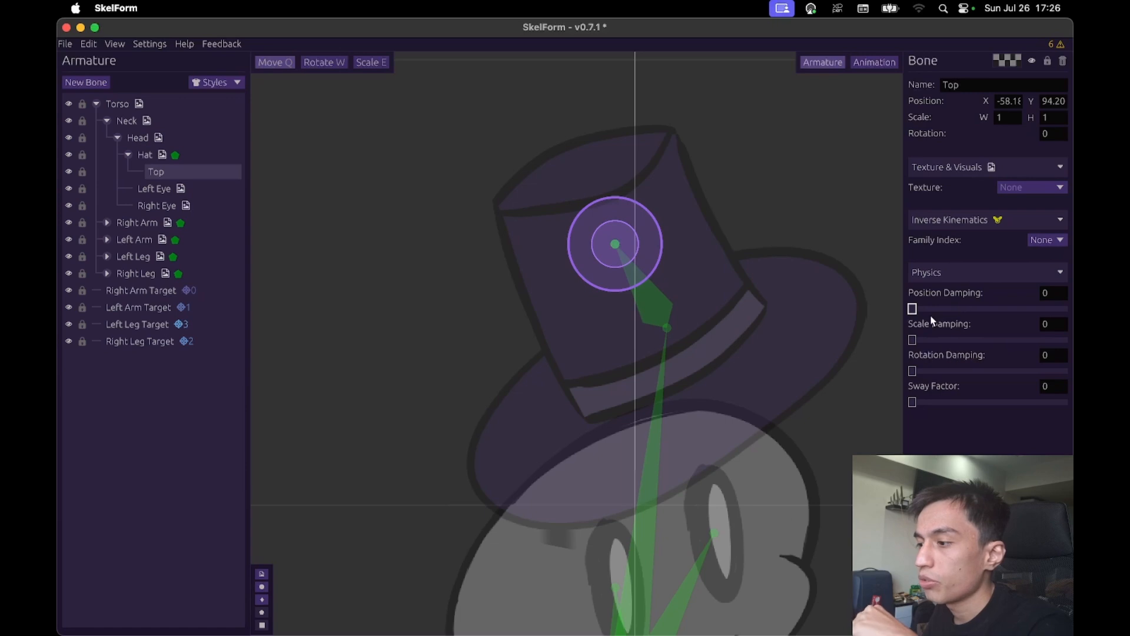
left_click_drag(920, 314, 960, 318)
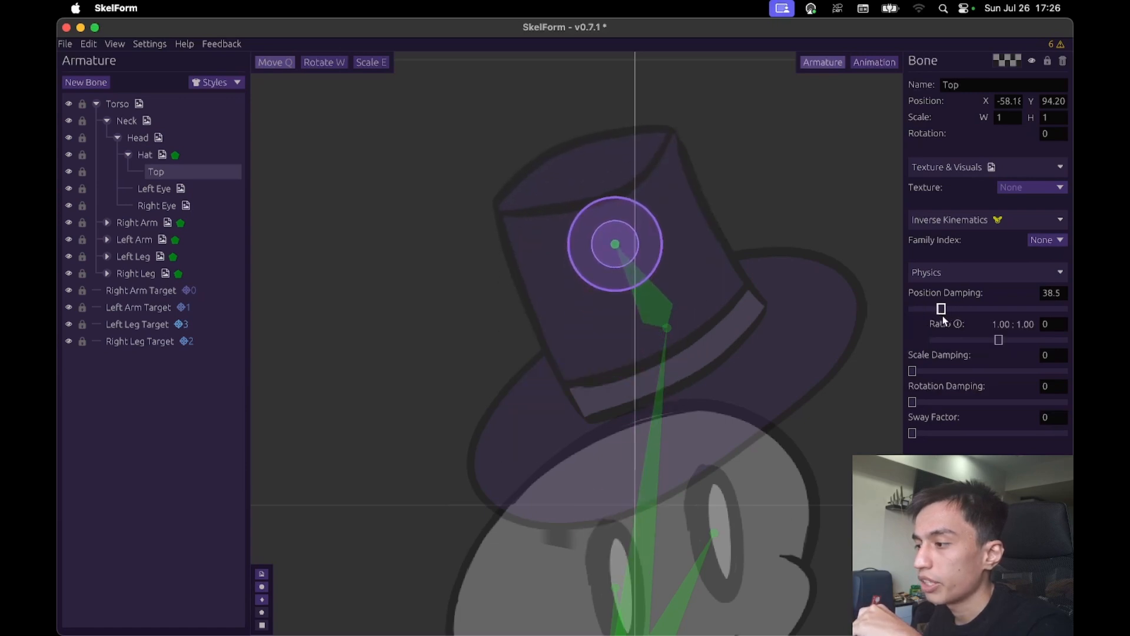
left_click(230, 157)
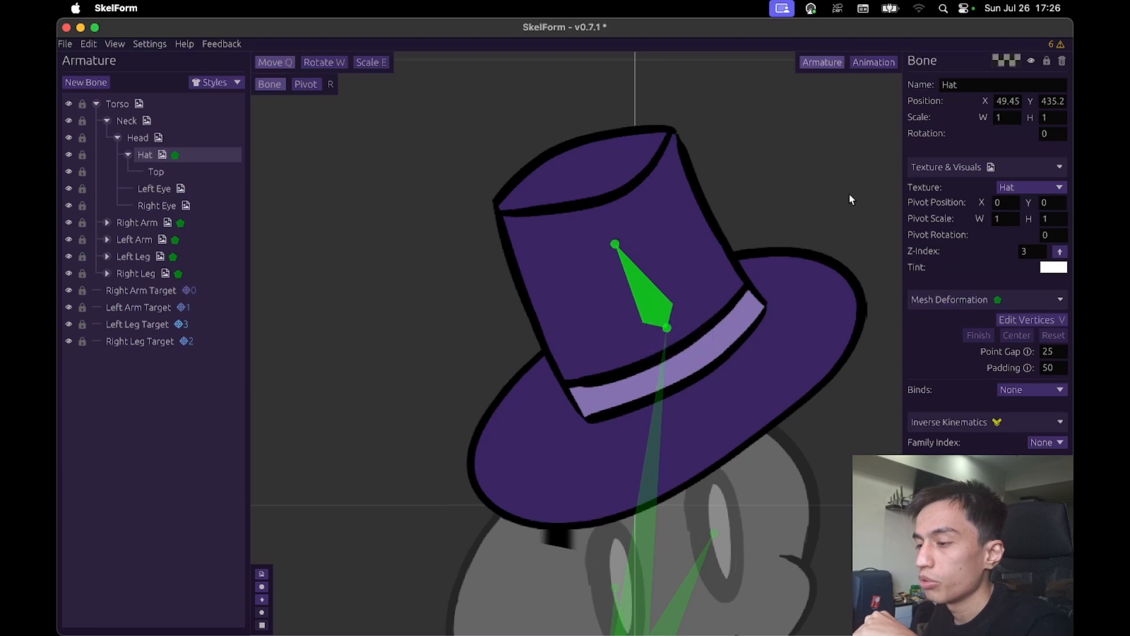
left_click_drag(849, 199, 398, 268)
scroll(676, 247, "down", 5)
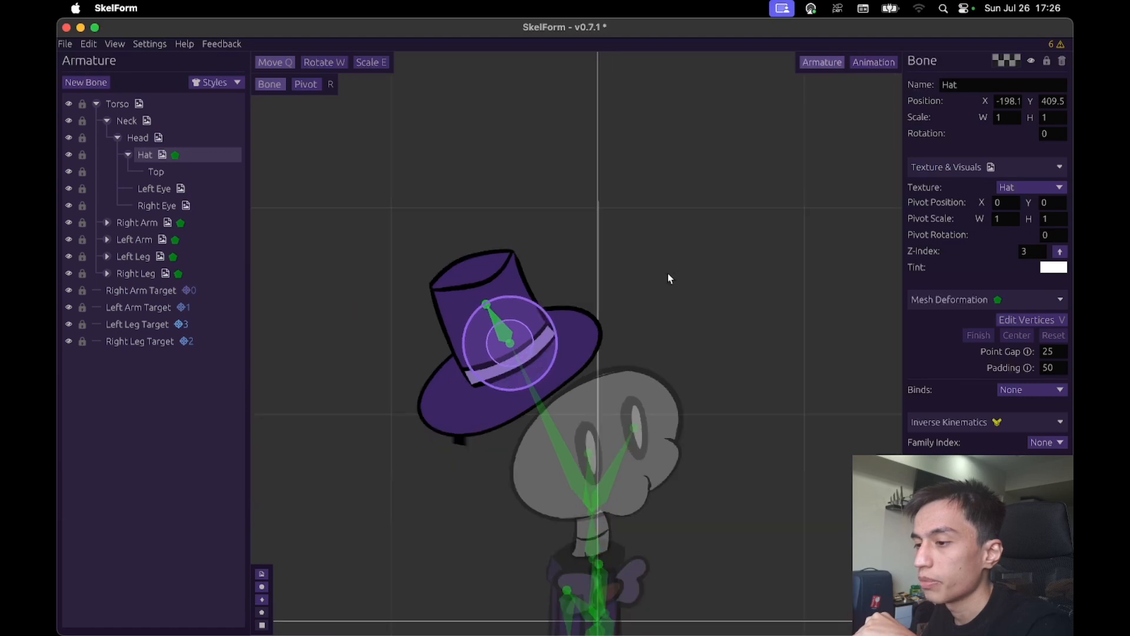
left_click_drag(668, 274, 562, 196)
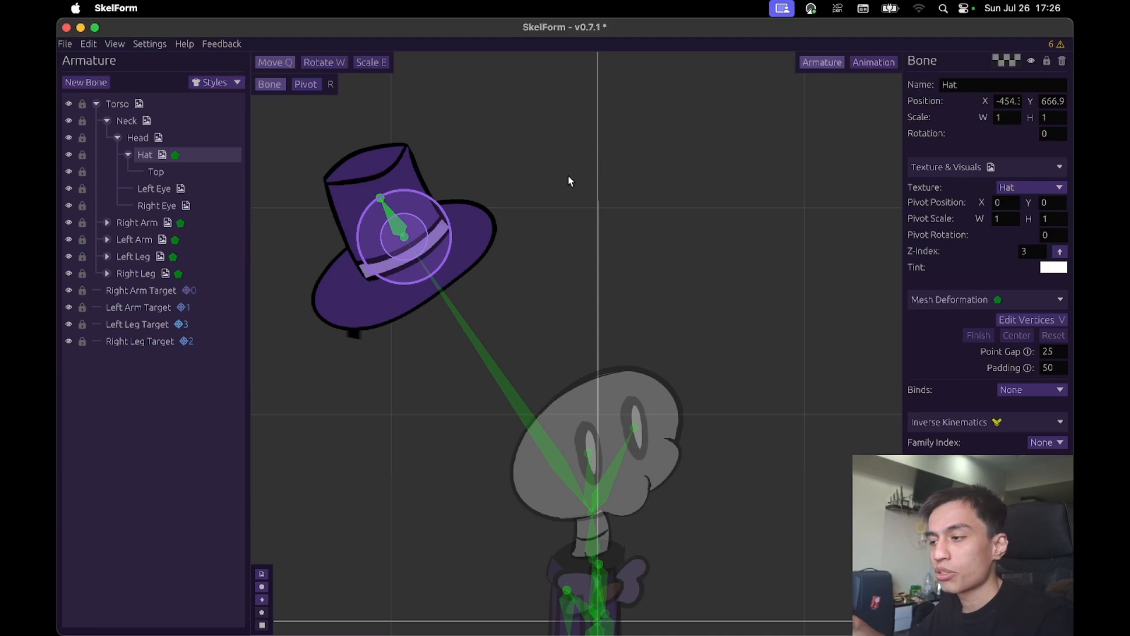
- Raise the Top bone's position damping to about 175 and swing the Hat bone around the character to try it
left_click(417, 151)
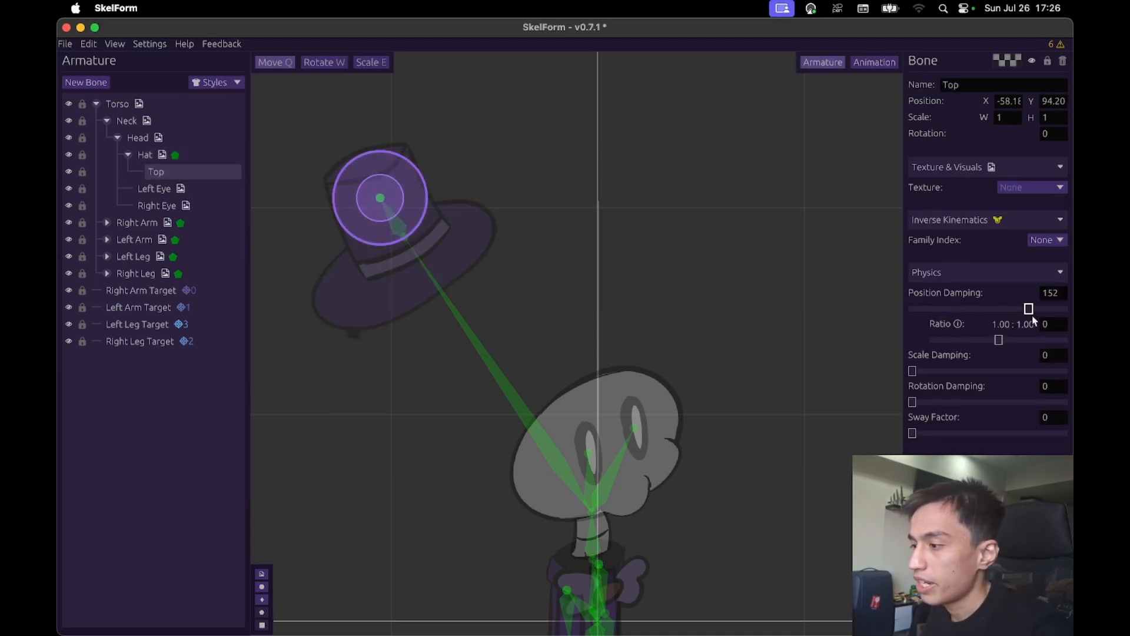
left_click(177, 155)
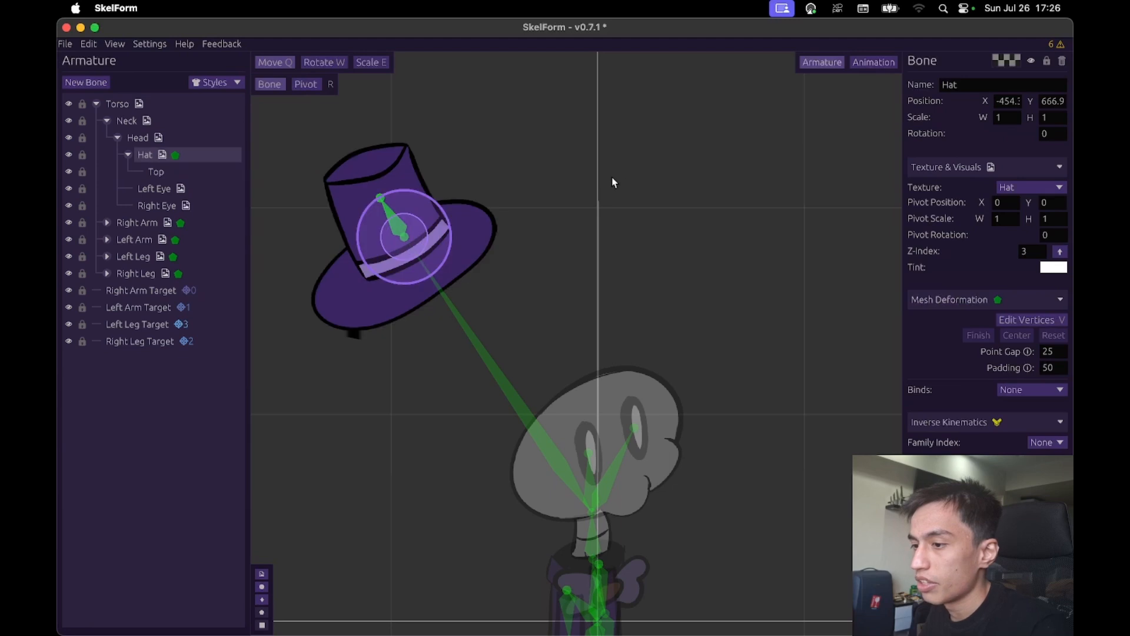
left_click_drag(612, 179, 1071, 295)
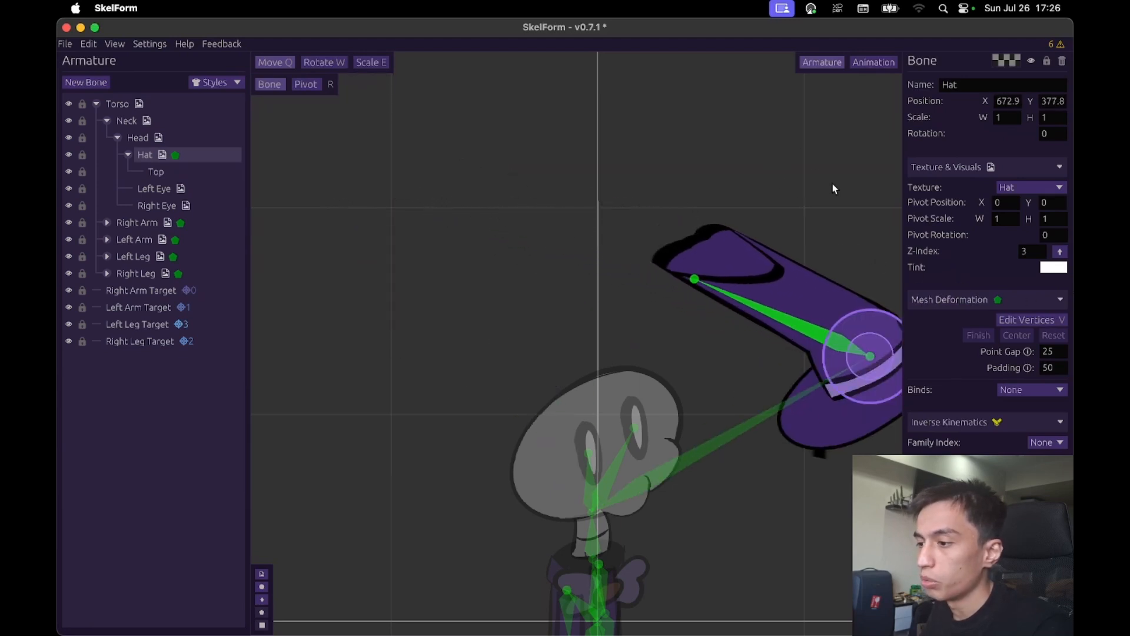
left_click_drag(854, 203, 650, 22)
left_click_drag(764, 340, 807, 210)
scroll(767, 360, "down", 5)
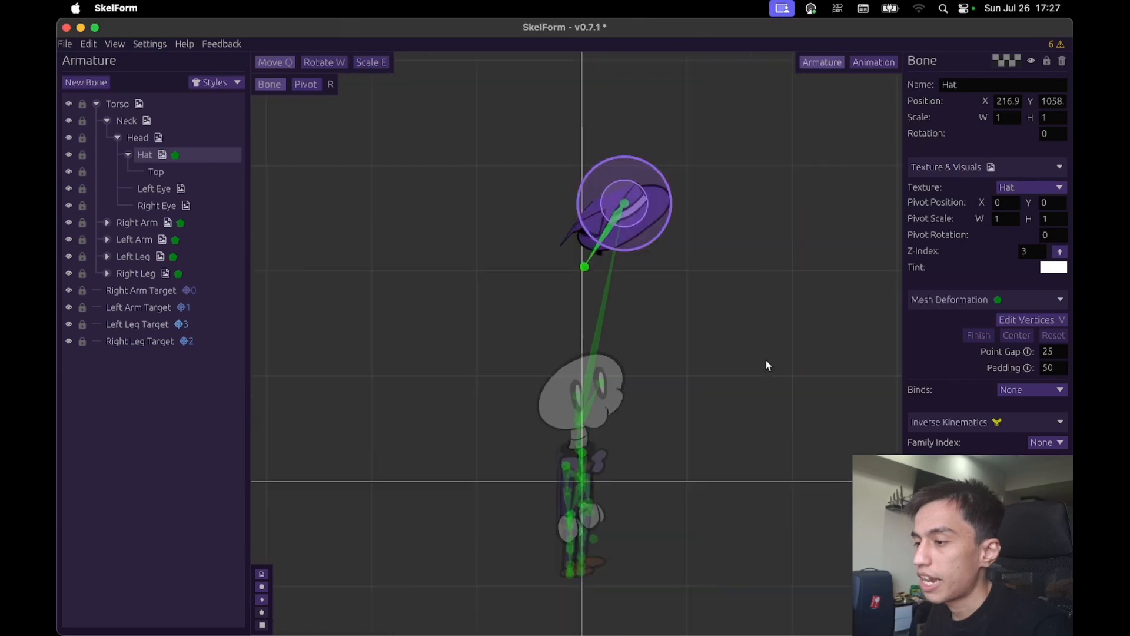
left_click_drag(769, 304, 784, 437)
left_click_drag(771, 233, 688, 239)
scroll(687, 239, "up", 3)
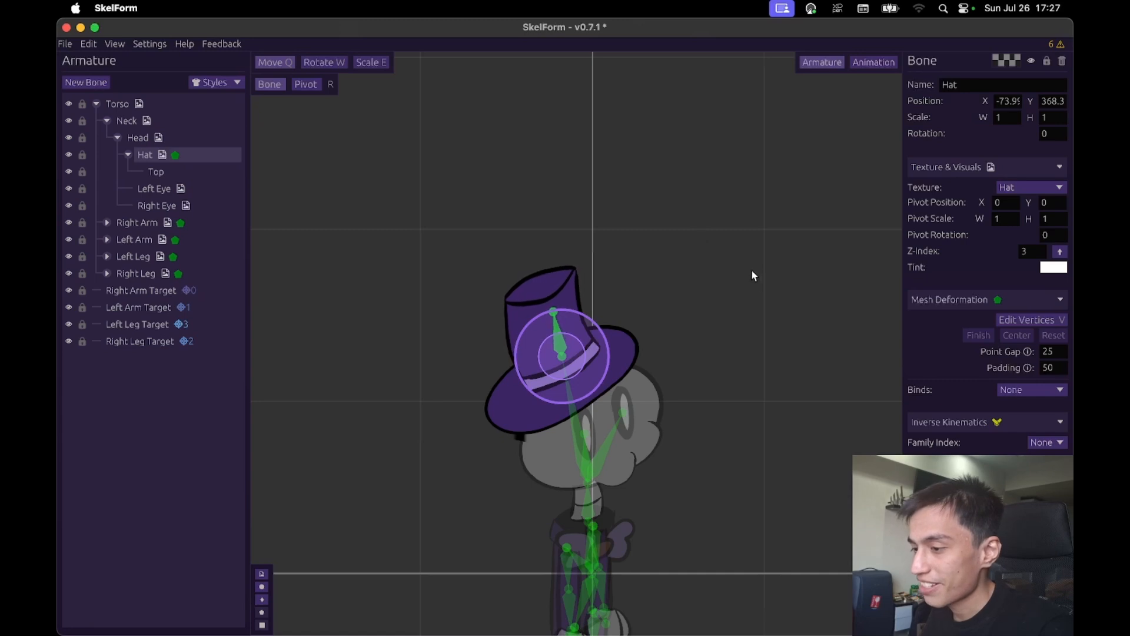
- Lower the Top bone's position damping to about 14 and try it by moving the Hat bone above the head
left_click(176, 173)
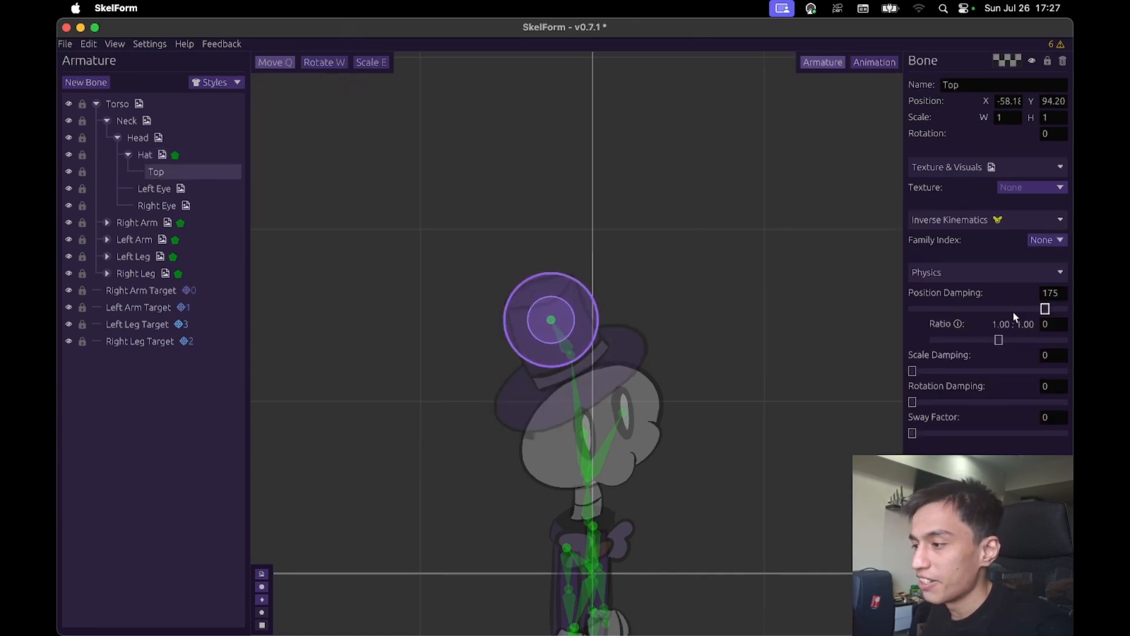
left_click_drag(1022, 310, 954, 318)
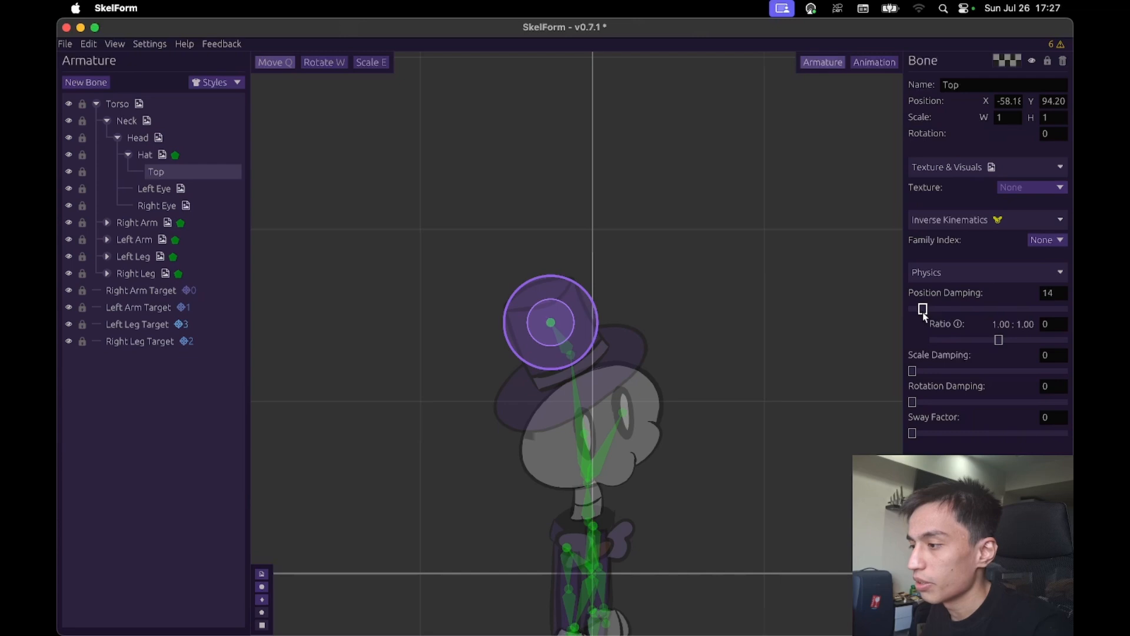
left_click(212, 154)
mouse_move(558, 206)
left_mouse_down()
mouse_move(497, 222)
mouse_move(714, 235)
mouse_move(623, 122)
mouse_move(477, 178)
mouse_move(565, 126)
mouse_move(570, 206)
mouse_move(581, 207)
left_mouse_up()
- Reset the Top bone's position damping to 0 and set its sway factor to 3
left_click(176, 172)
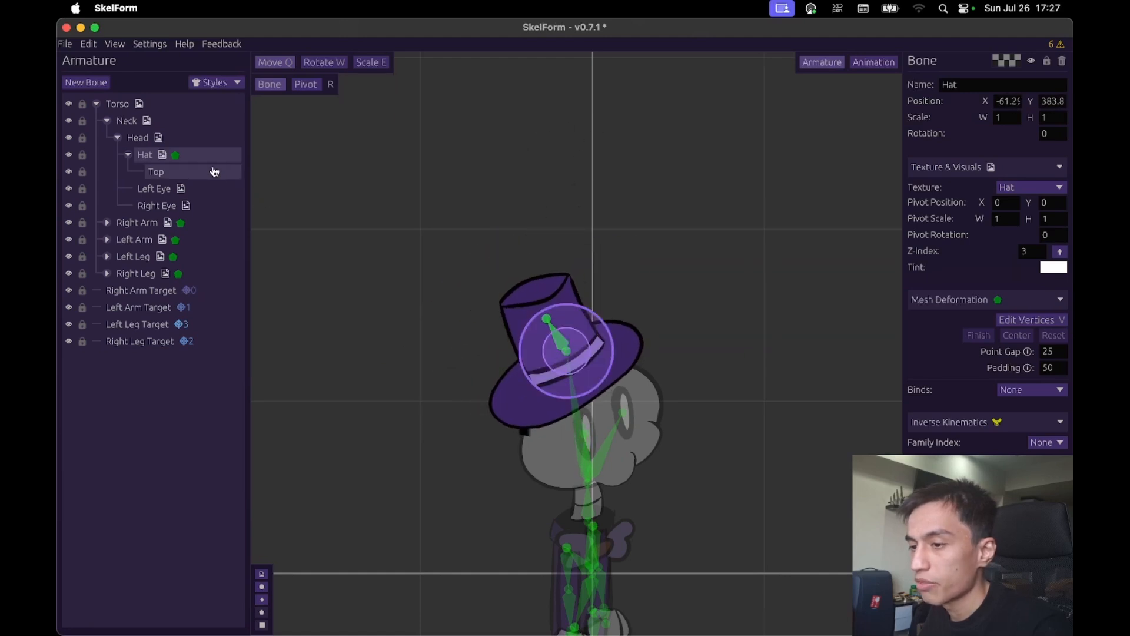
left_click(927, 309)
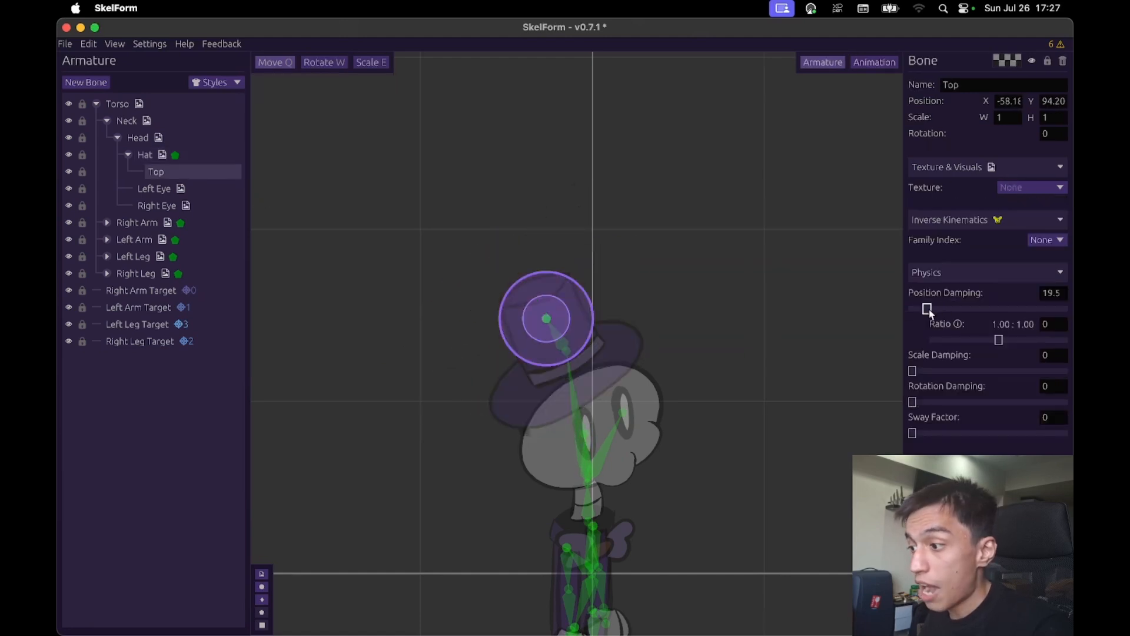
left_click_drag(929, 309, 904, 317)
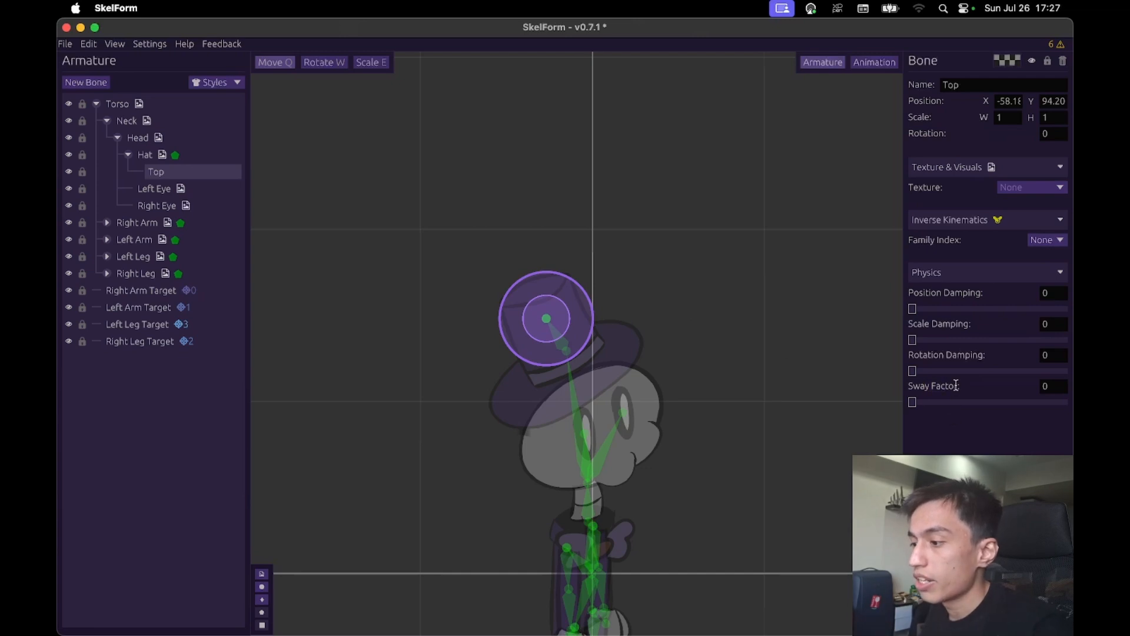
left_click_drag(921, 405, 935, 404)
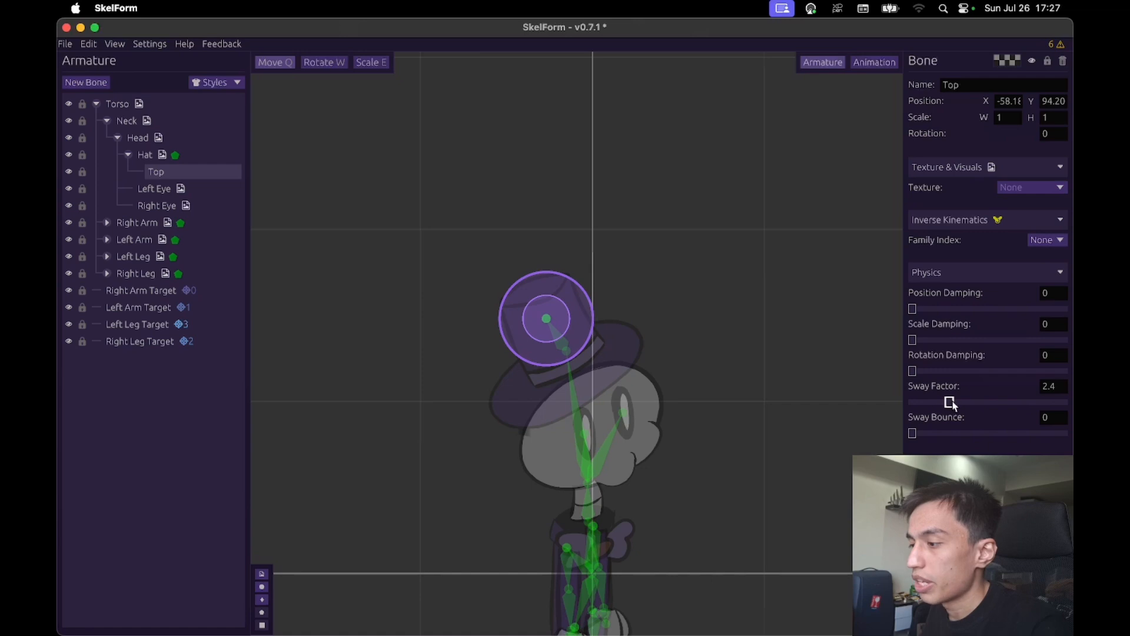
left_click_drag(960, 402, 958, 404)
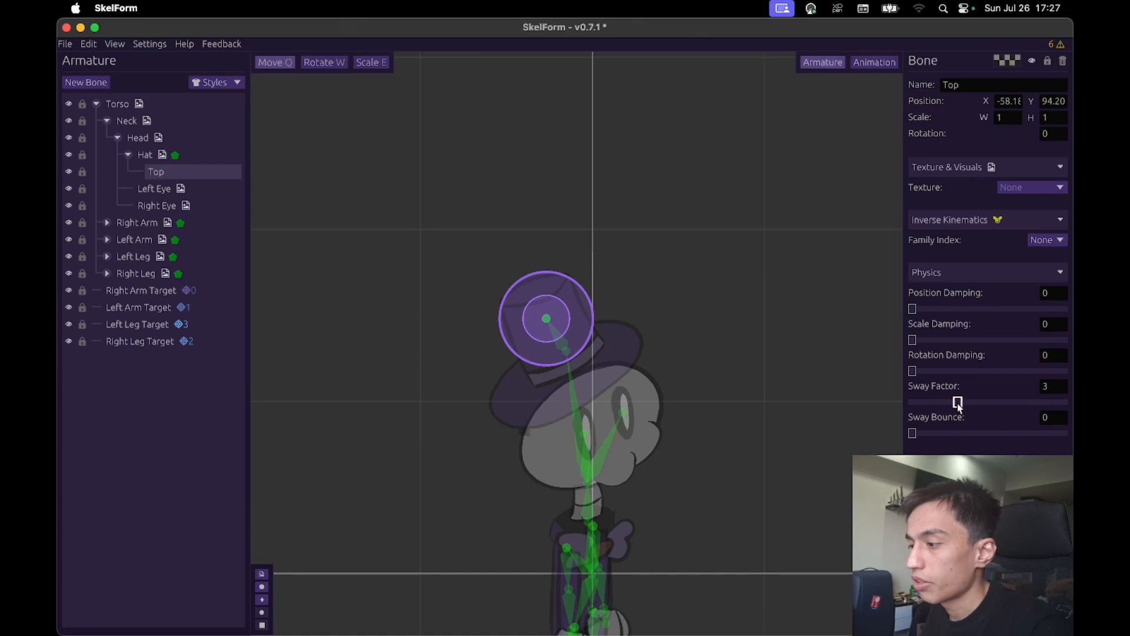
- Move the Hat bone around above the head to test the Top bone's sway, reaching about X -229, Y 484
left_click(179, 155)
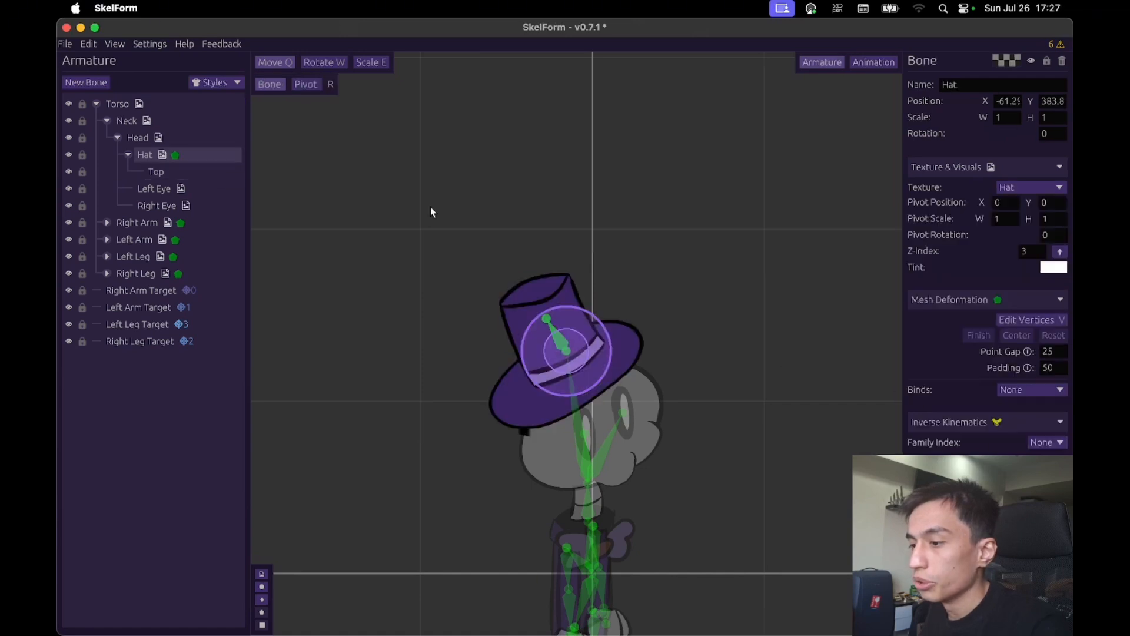
left_click_drag(607, 206, 617, 183)
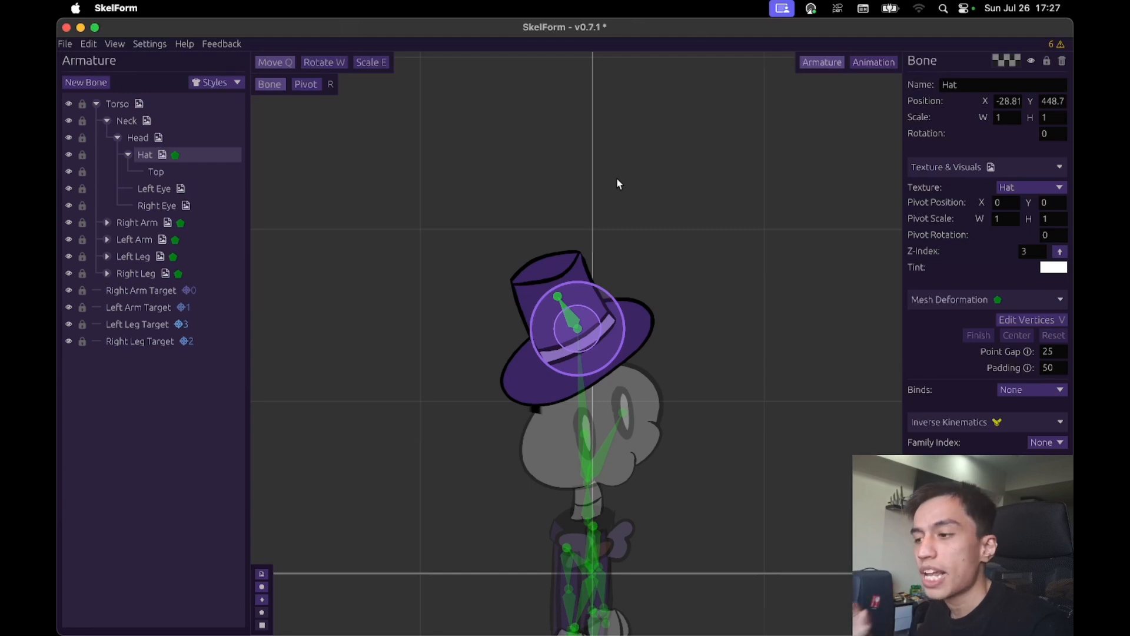
left_click_drag(617, 179, 550, 171)
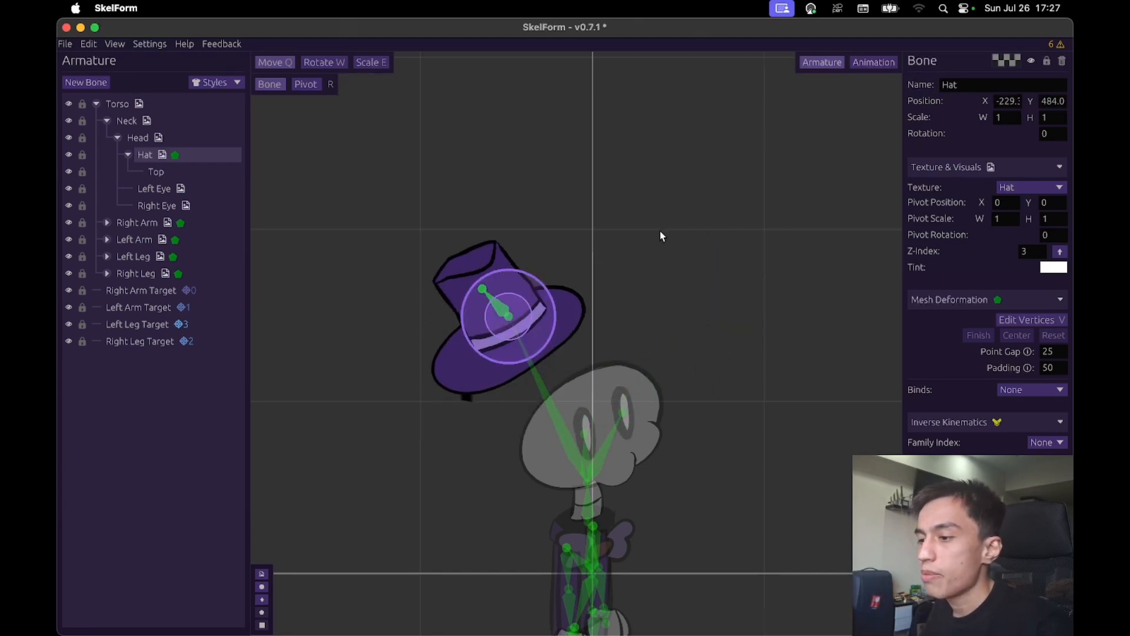
- Swing the Hat bone far out to both sides of the character to test how the crown sways horizontally
scroll(647, 220, "right", 2)
left_click_drag(388, 168, 853, 161)
scroll(814, 195, "right", 10)
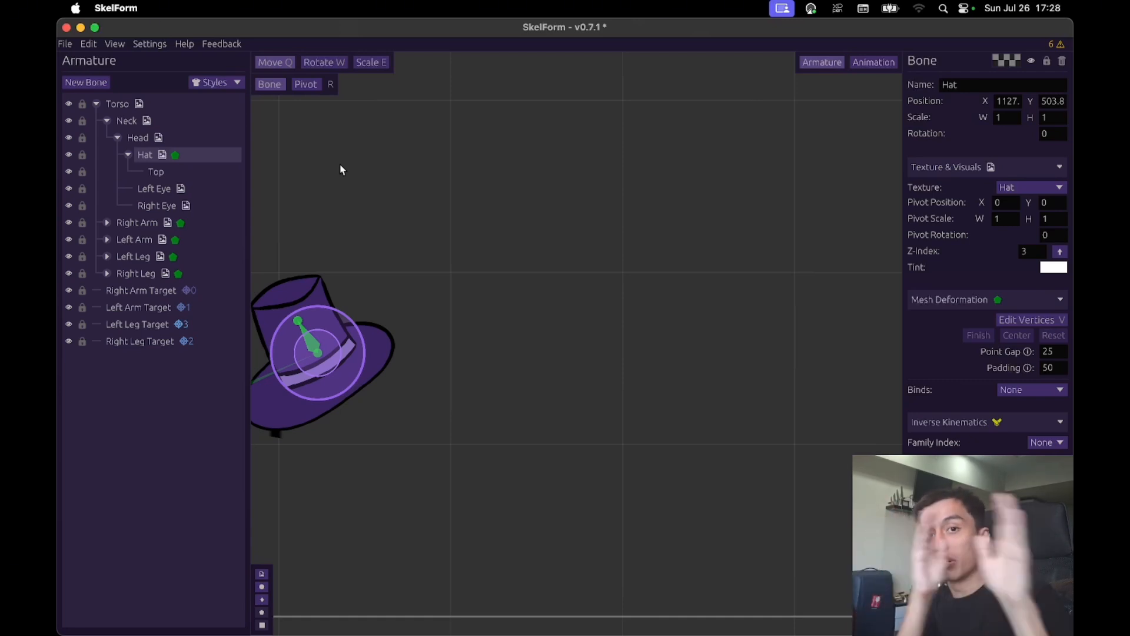
left_click_drag(331, 206, 494, 226)
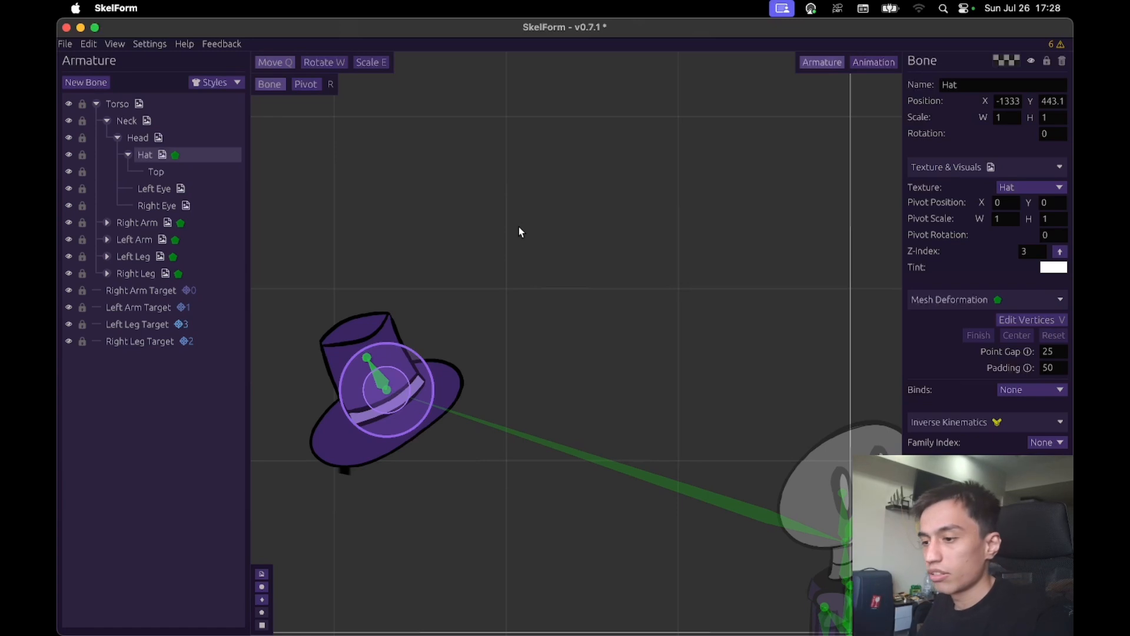
left_click_drag(482, 248, 723, 250)
left_click_drag(465, 232, 642, 222)
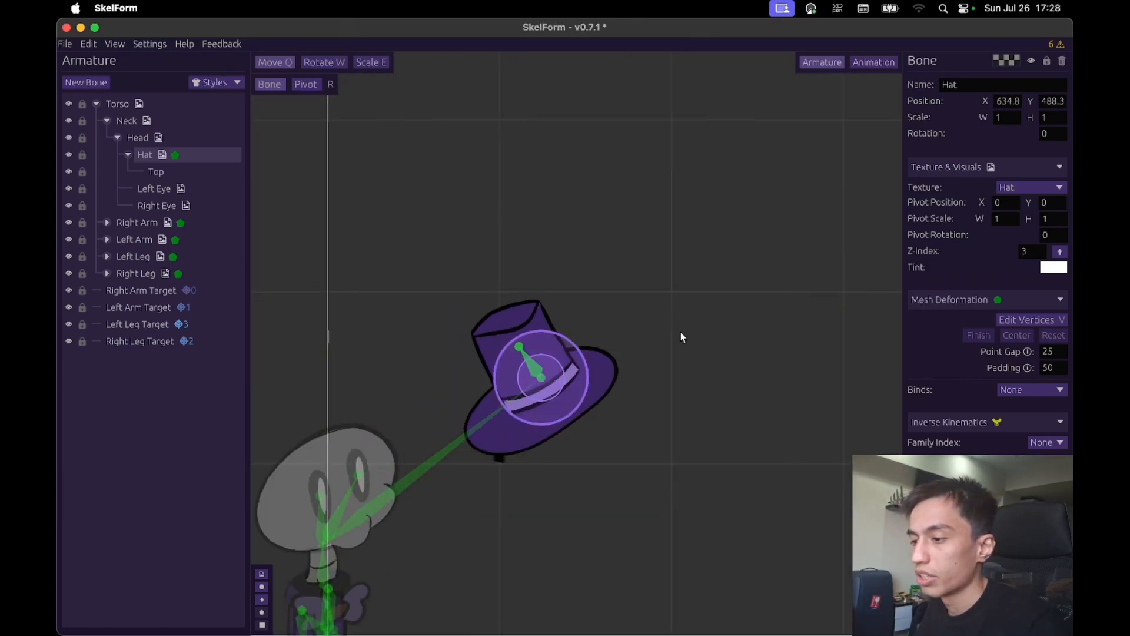
- Move the Hat bone up and down beside the character, between about Y 3314 and Y -175, to test vertical sway
left_click_drag(684, 430, 671, 287)
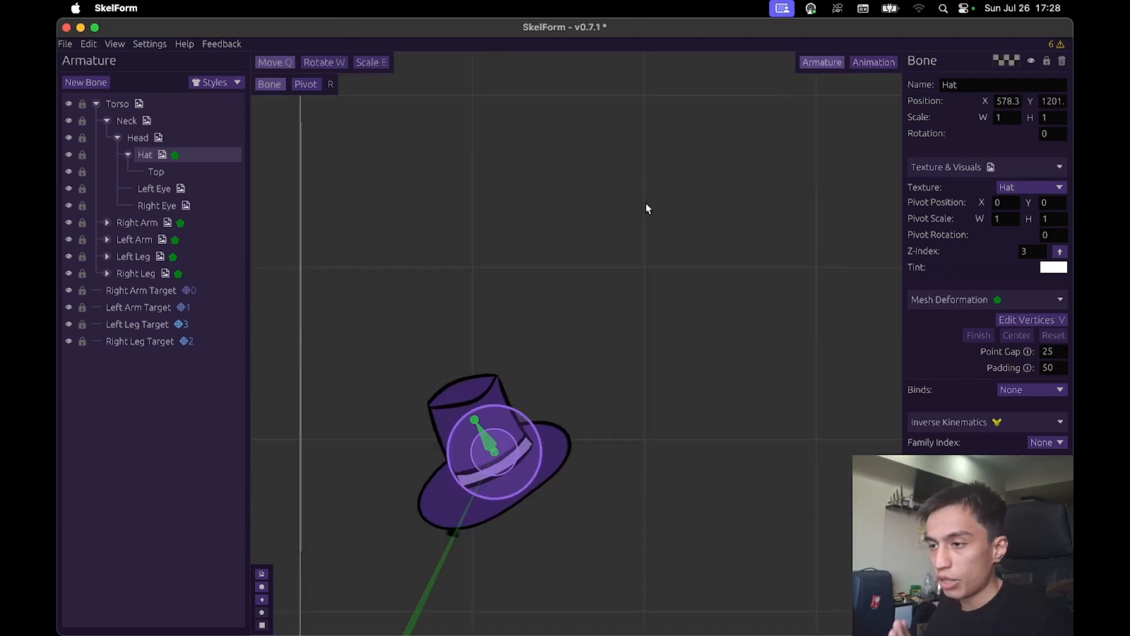
left_click_drag(645, 203, 648, 137)
scroll(647, 283, "down", 10)
left_click_drag(663, 276, 651, 22)
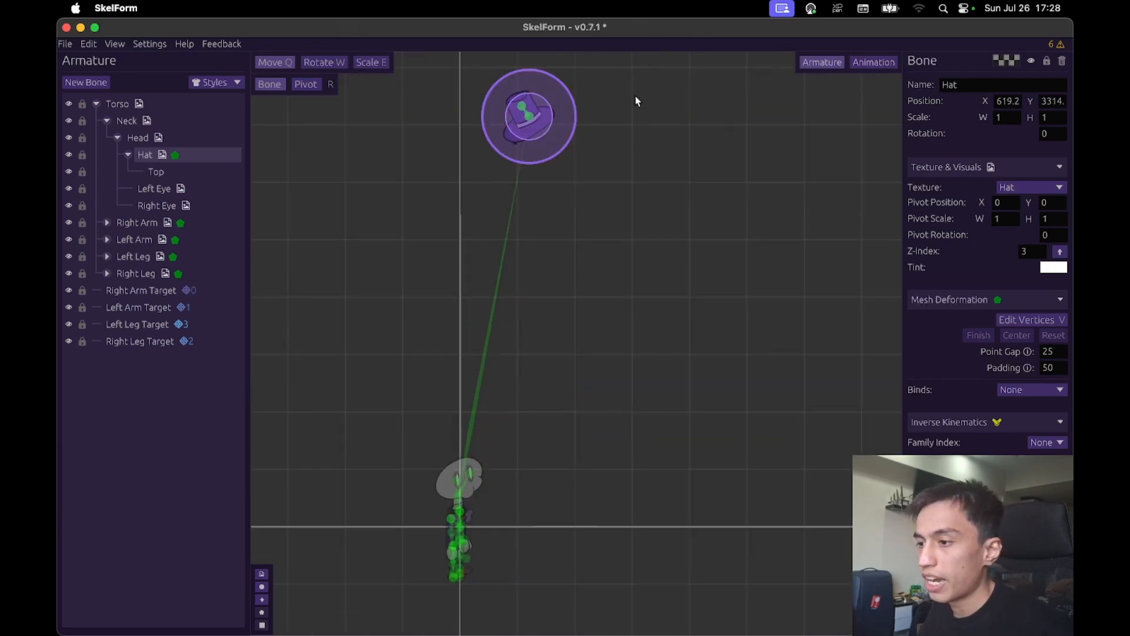
left_click_drag(636, 101, 633, 106)
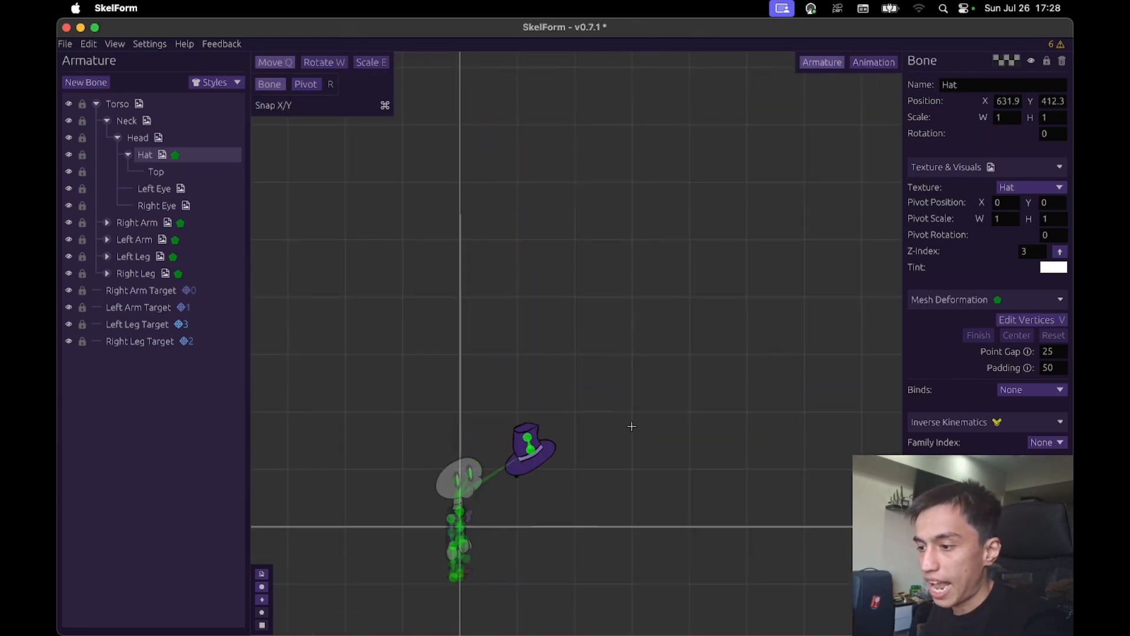
left_click_drag(631, 426, 635, 472)
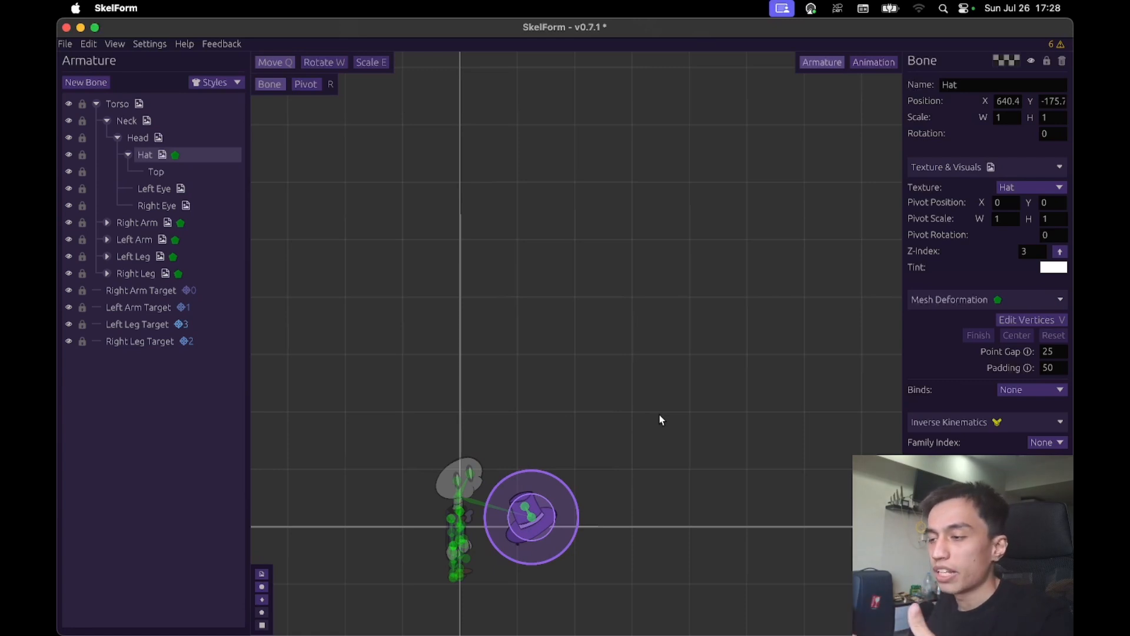
- Lift the Hat bone to about X 728, Y 4827 and inspect the hat's mesh vertices
scroll(648, 442, "up", 2)
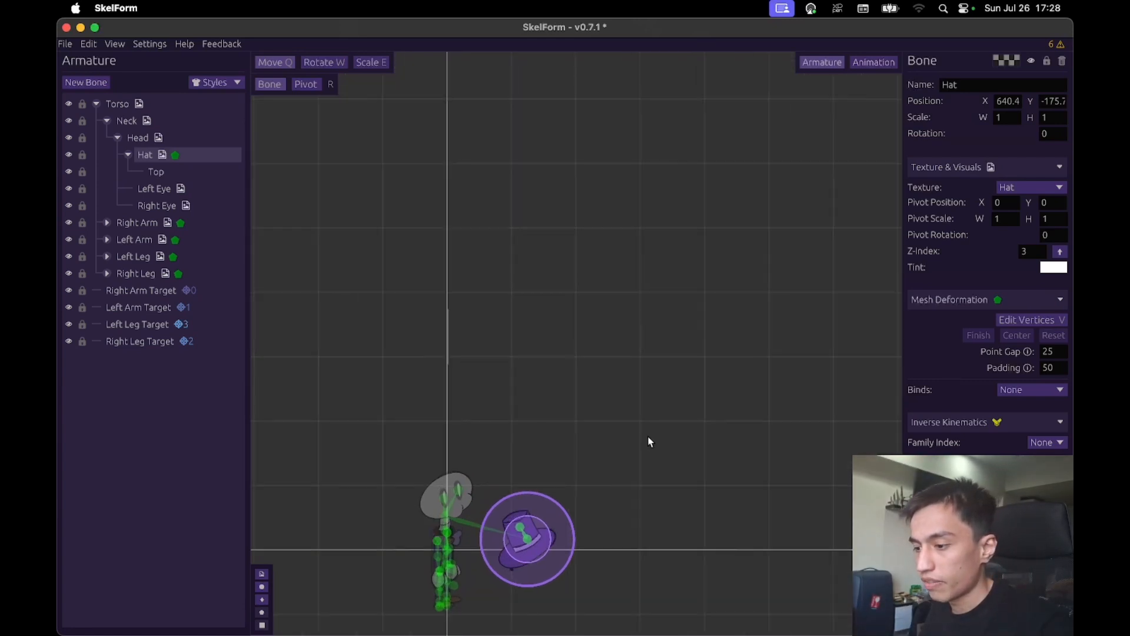
scroll(646, 421, "up", 3)
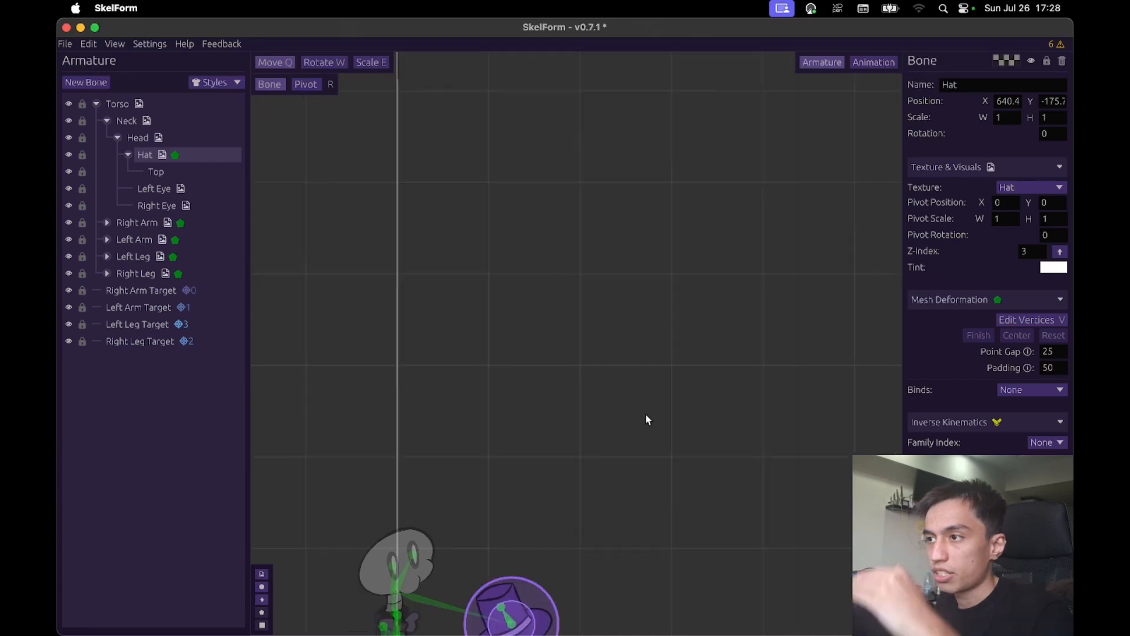
left_click_drag(645, 415, 673, 62)
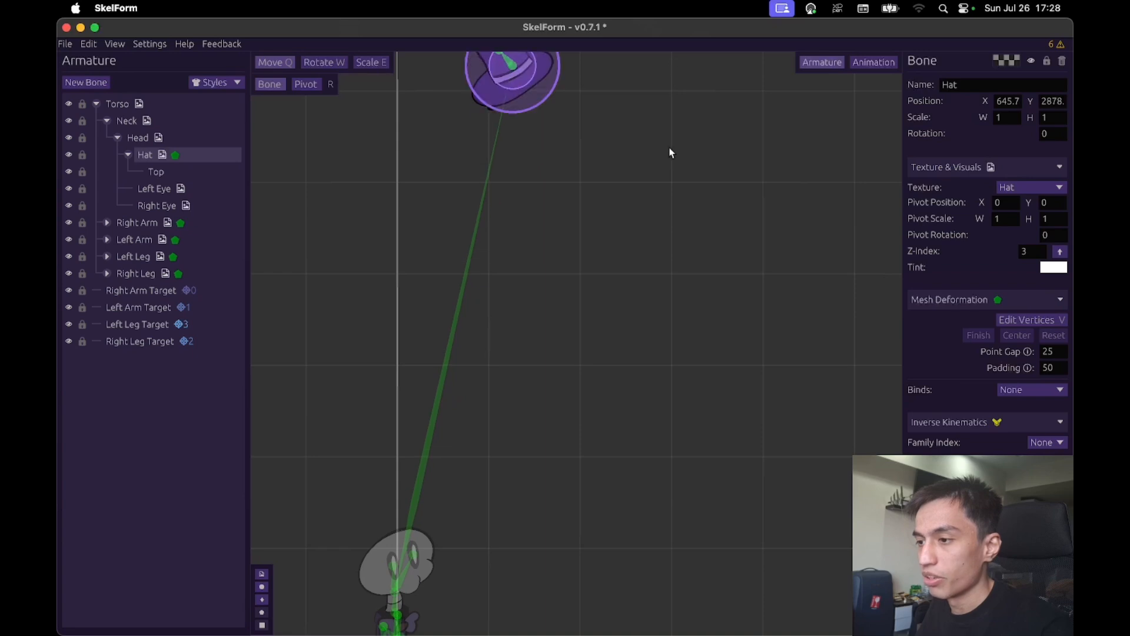
mouse_move(670, 152)
left_mouse_down()
mouse_move(681, 399)
mouse_move(651, 524)
mouse_move(672, 135)
left_mouse_up()
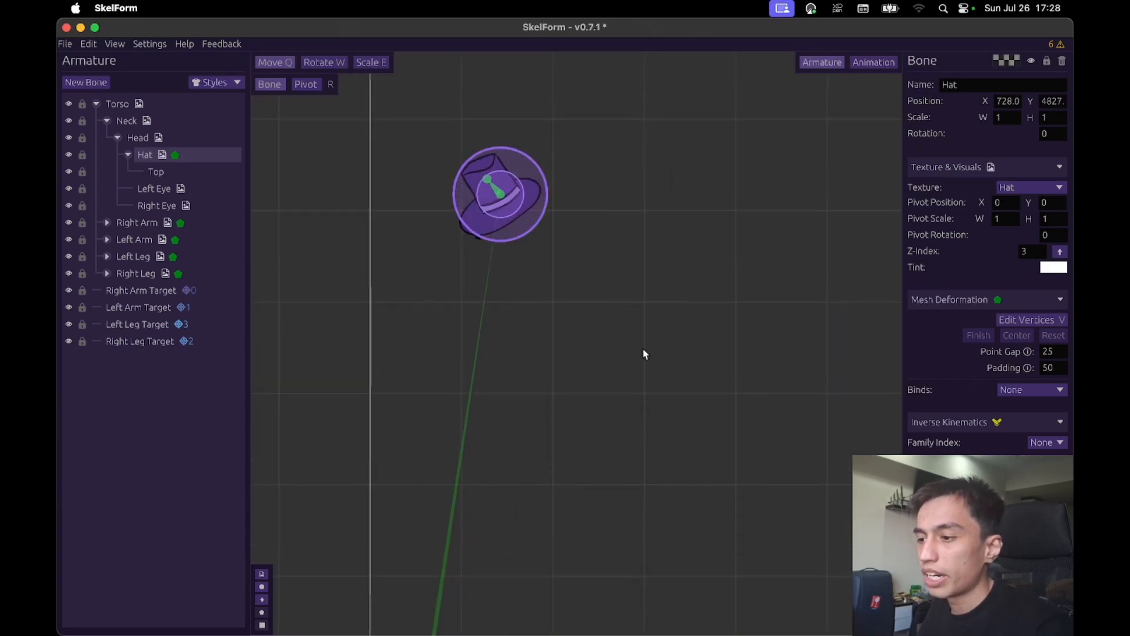
key("v")
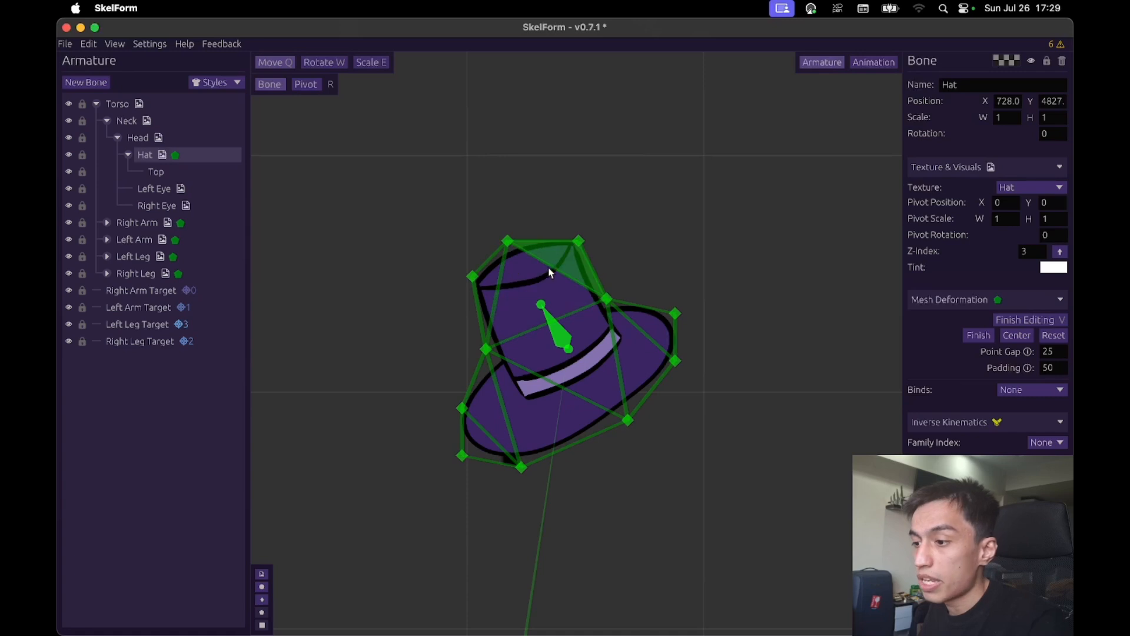
key("v")
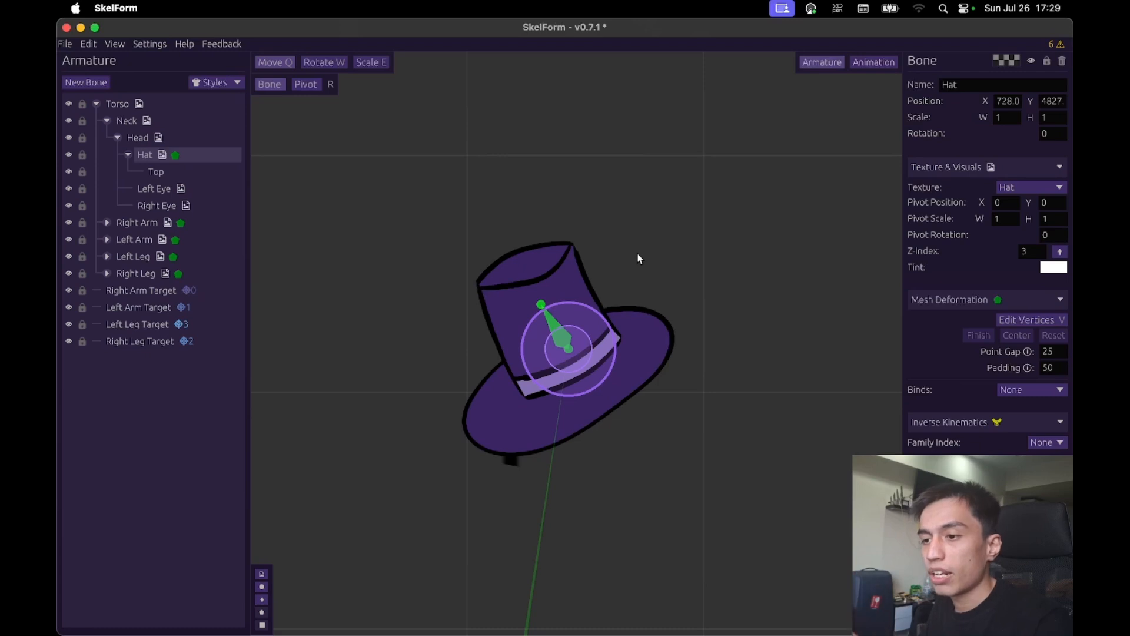
- Swing the Hat bone in loops high above the character to test the crown's bending, and restore the hat onto the head
scroll(648, 267, "down", 3)
left_click_drag(687, 233, 668, 380)
left_click_drag(683, 389, 696, 498)
left_click_drag(699, 494, 555, 319)
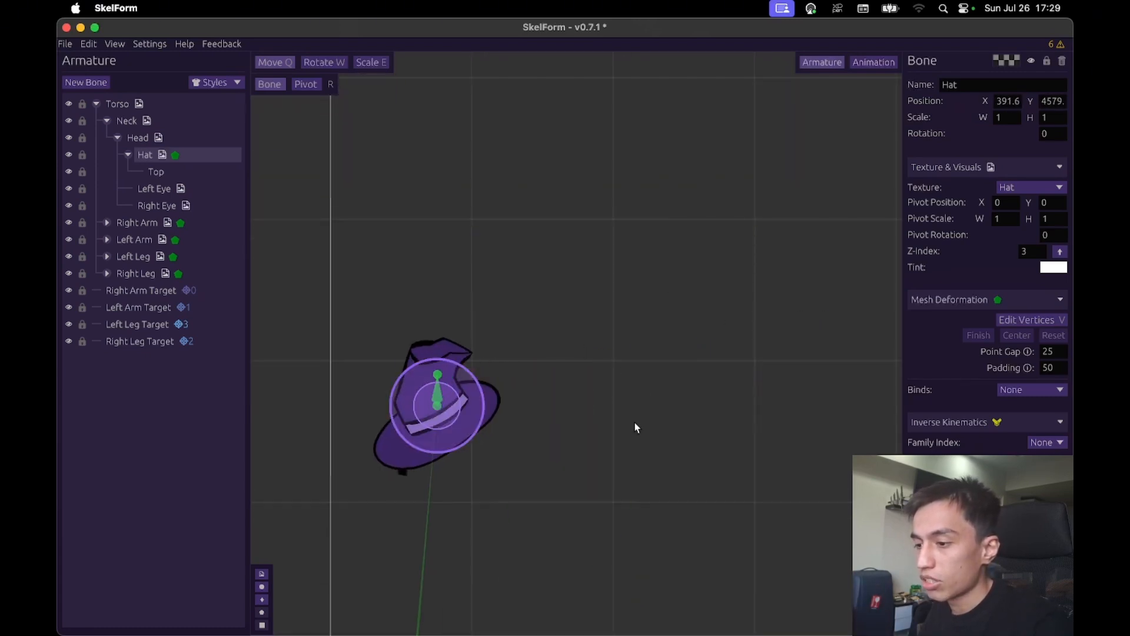
left_click_drag(635, 424, 733, 281)
left_click_drag(690, 370, 705, 422)
left_click_drag(680, 459, 547, 553)
left_click_drag(572, 526, 629, 308)
left_click(699, 397)
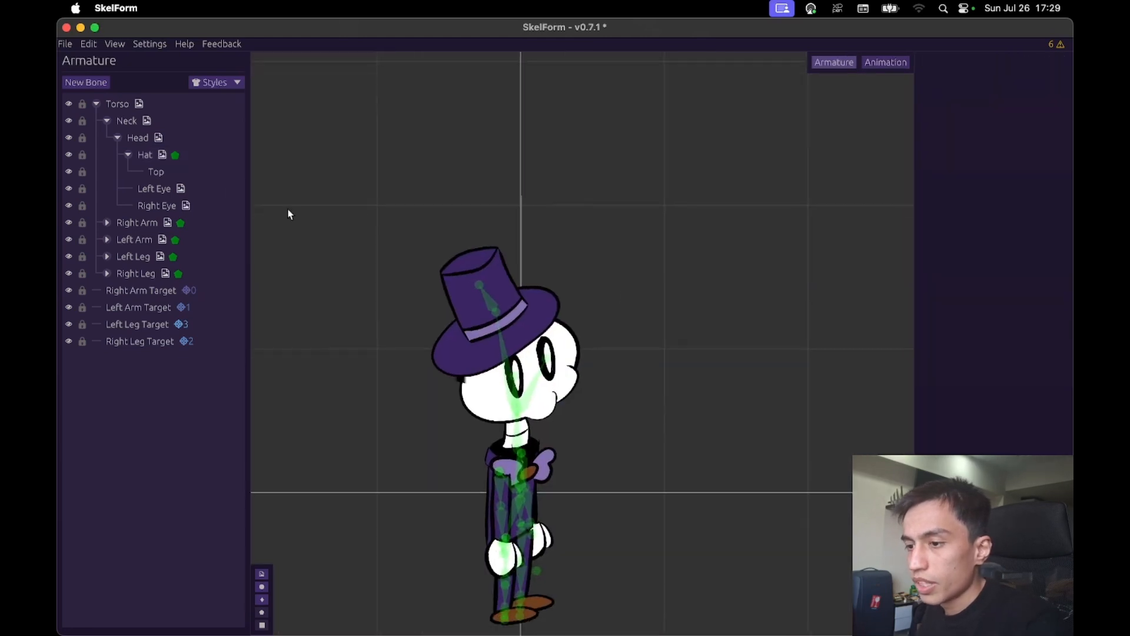
- Collapse the Hat, Head, Neck and Torso branches and raise the Torso bone to about X 11, Y 618
left_click(128, 156)
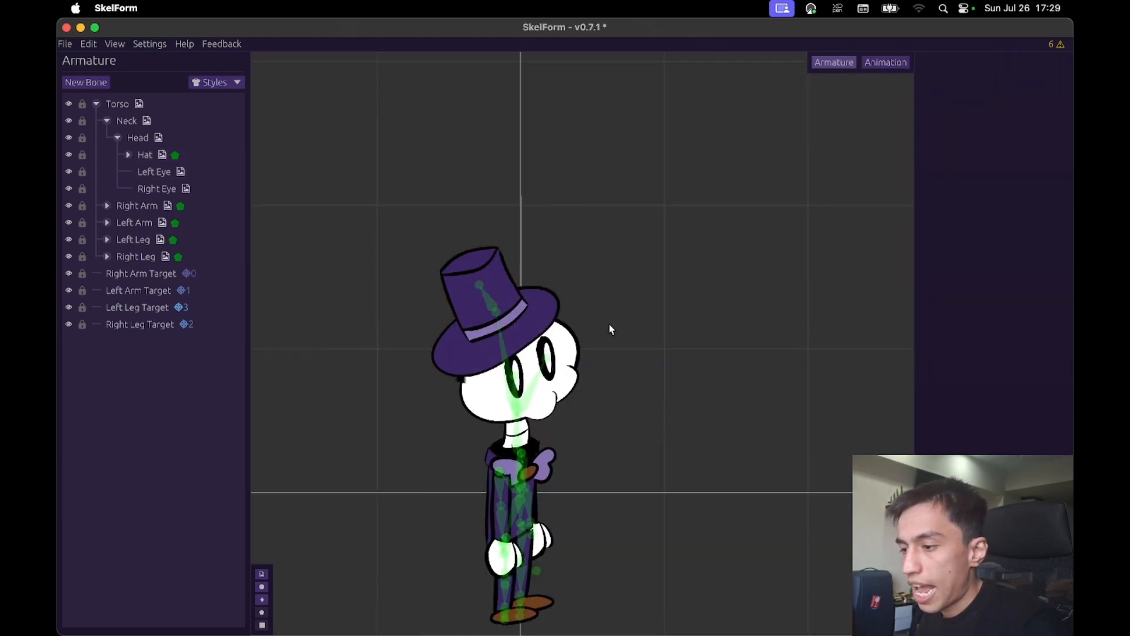
left_click(118, 138)
left_click(107, 121)
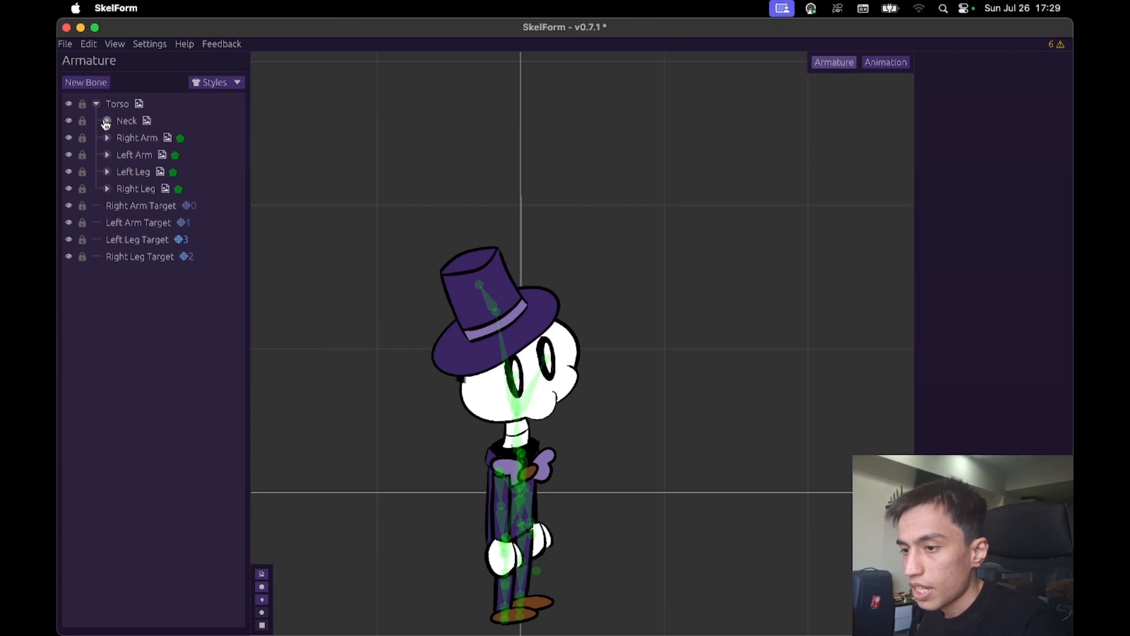
left_click(115, 104)
left_click(96, 104)
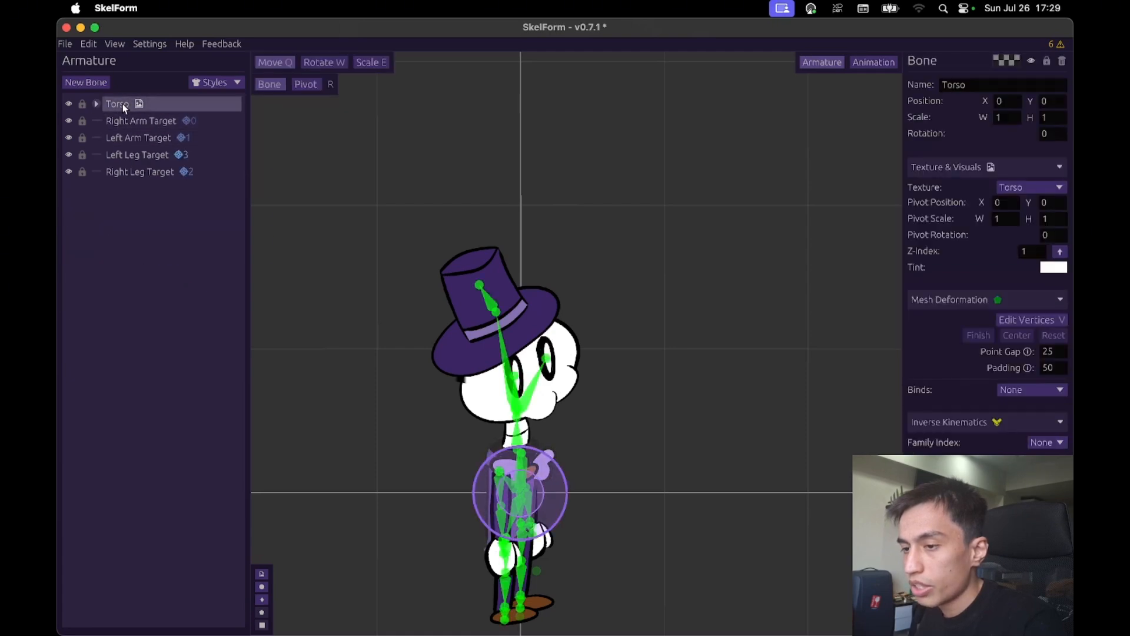
scroll(654, 290, "down", 2)
left_click_drag(652, 291, 615, 147)
- Hide the bone points and kites in the viewport, and try swinging the Torso bone before undoing that move
mouse_move(269, 617)
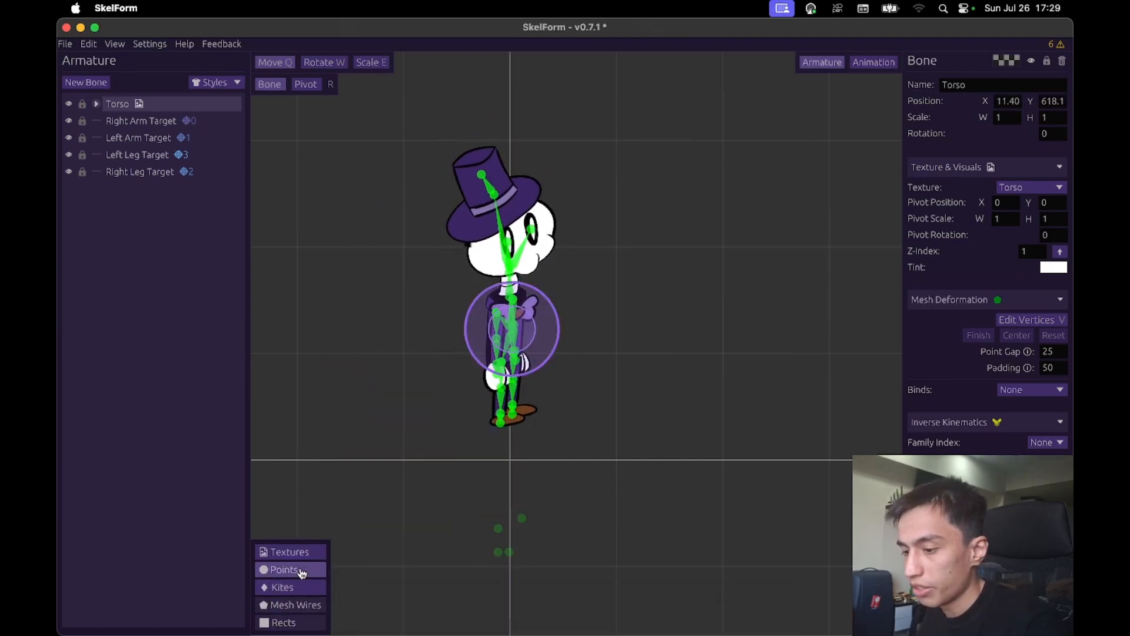
left_click(300, 573)
left_click(300, 587)
left_click_drag(665, 300, 745, 326)
key("super+z")
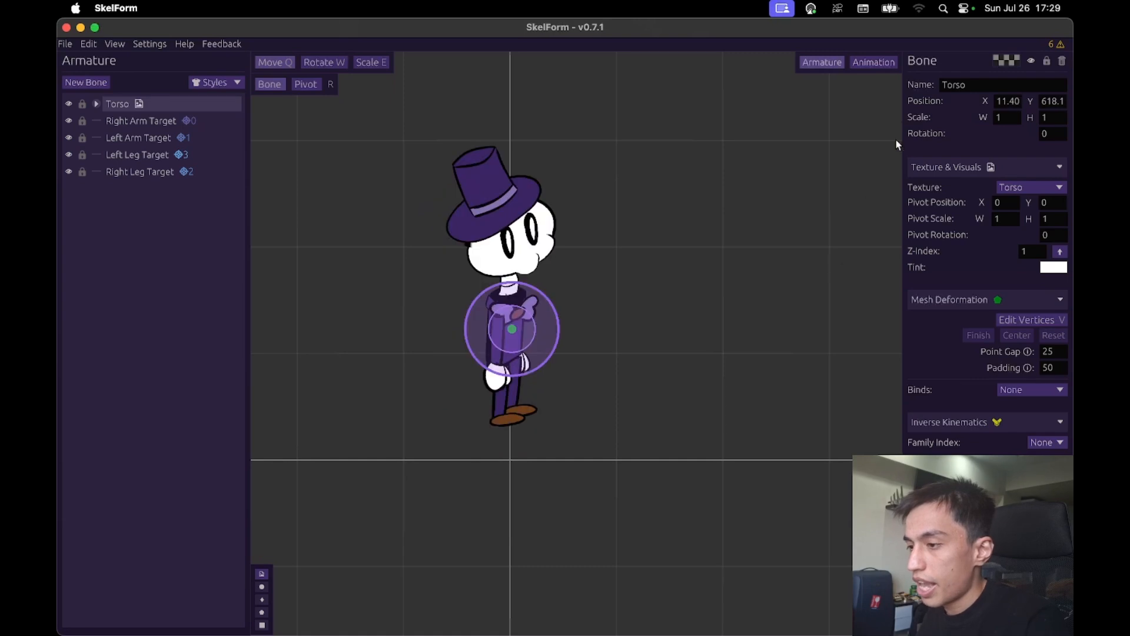
- Switch to animation mode and play the Run animation to check how the hat reacts
left_click(873, 62)
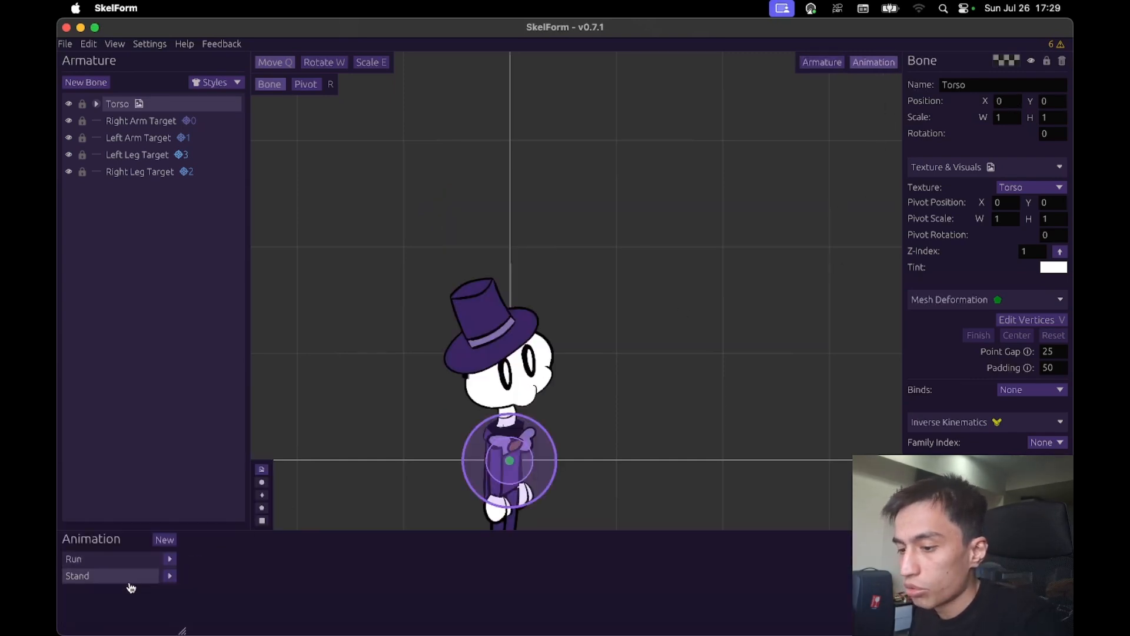
left_click(112, 559)
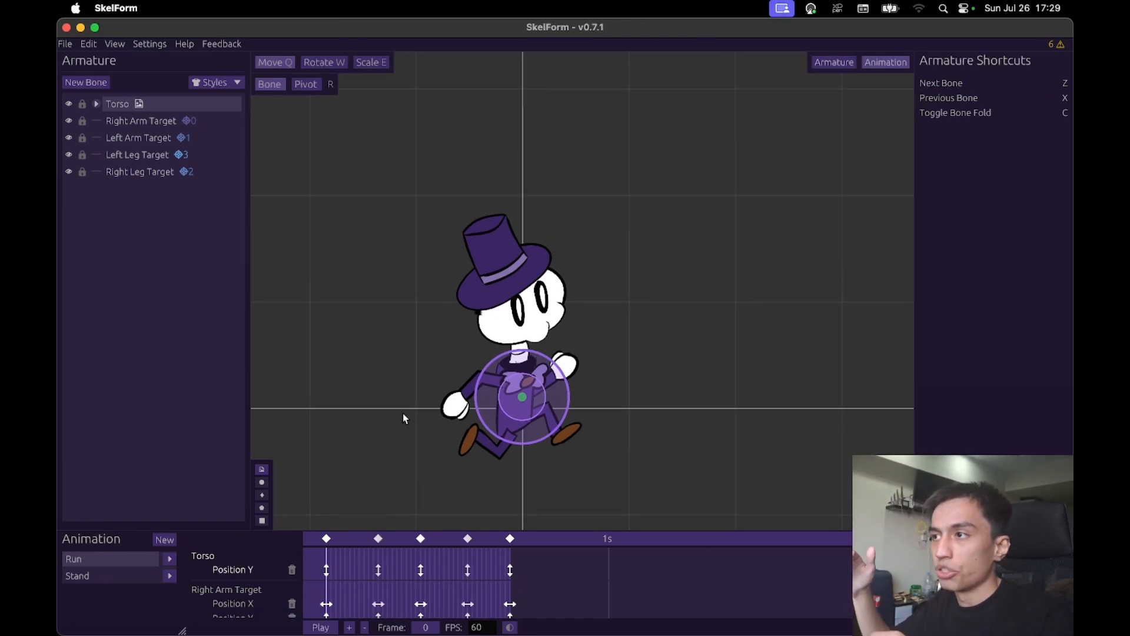
left_click(175, 560)
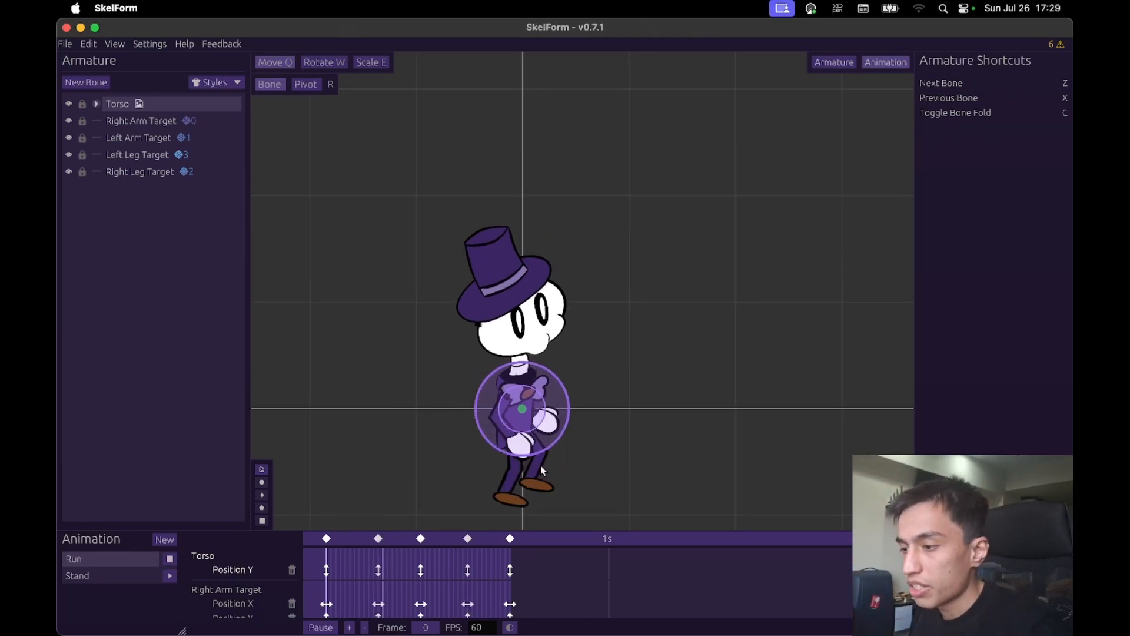
left_click(676, 273)
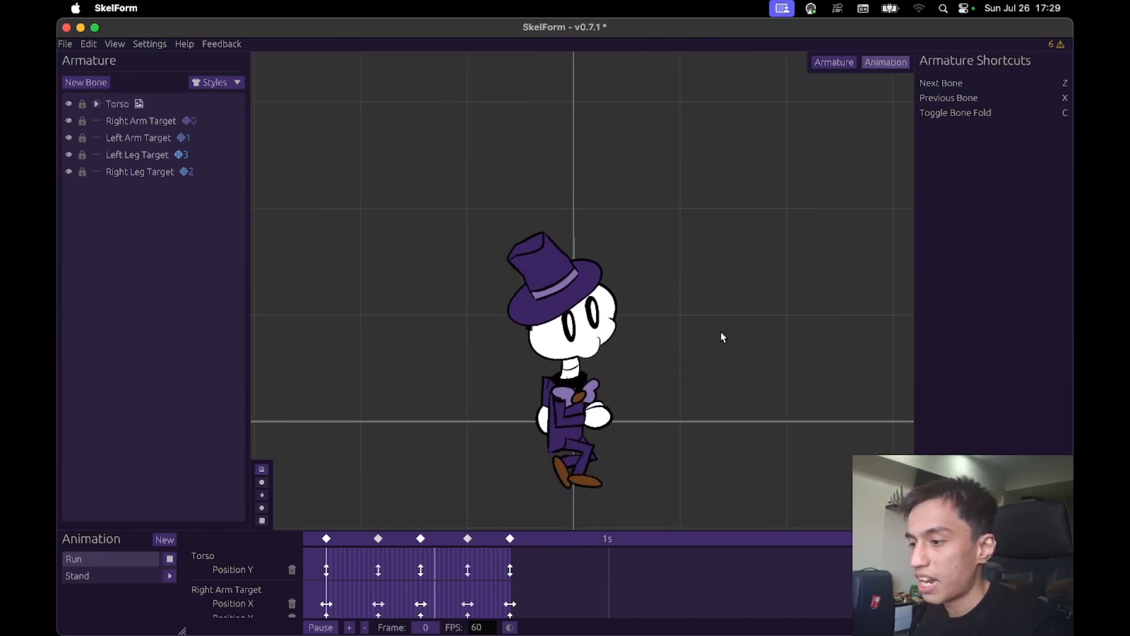
left_click_drag(720, 332, 721, 312)
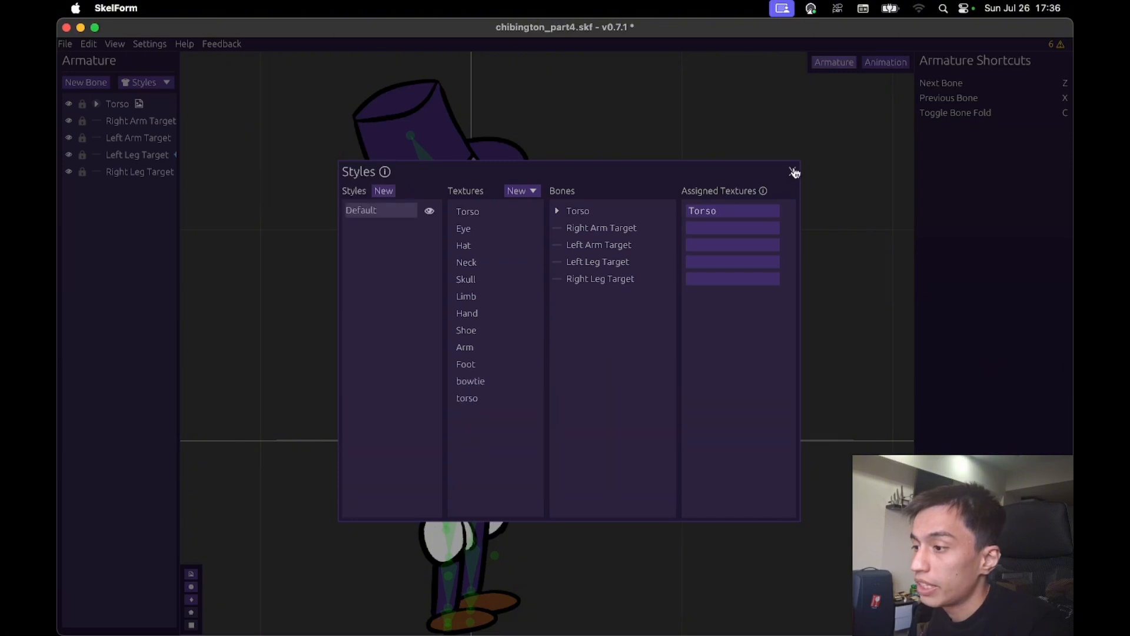
- Close the Styles setup, expand the Torso's child bones and widen the bone list
left_click(794, 172)
left_click(96, 103)
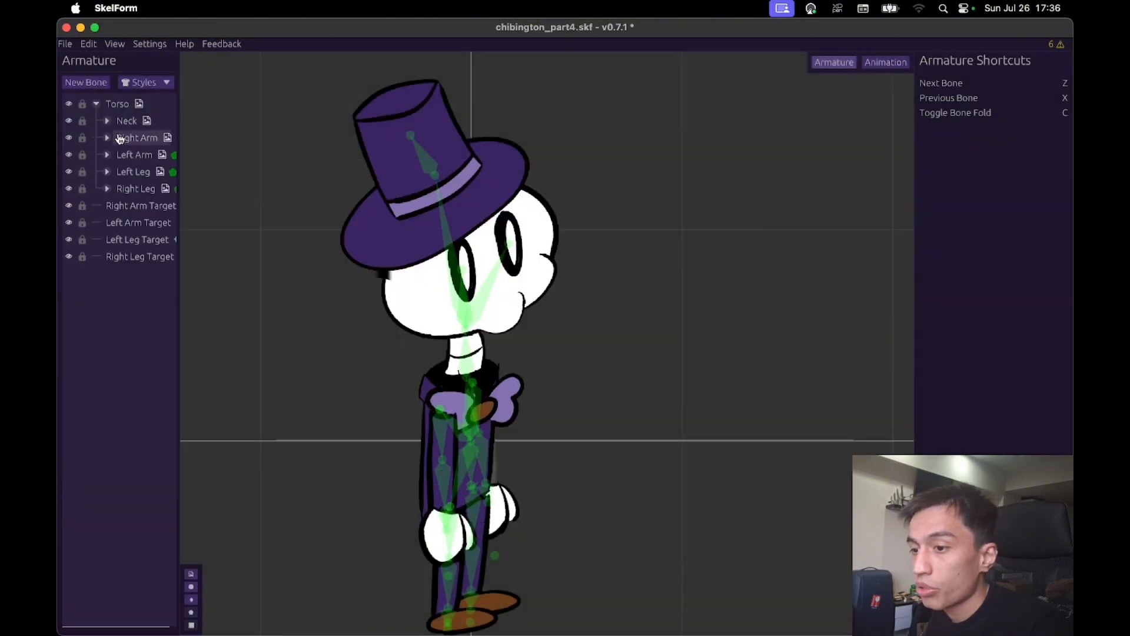
left_click_drag(183, 218, 252, 216)
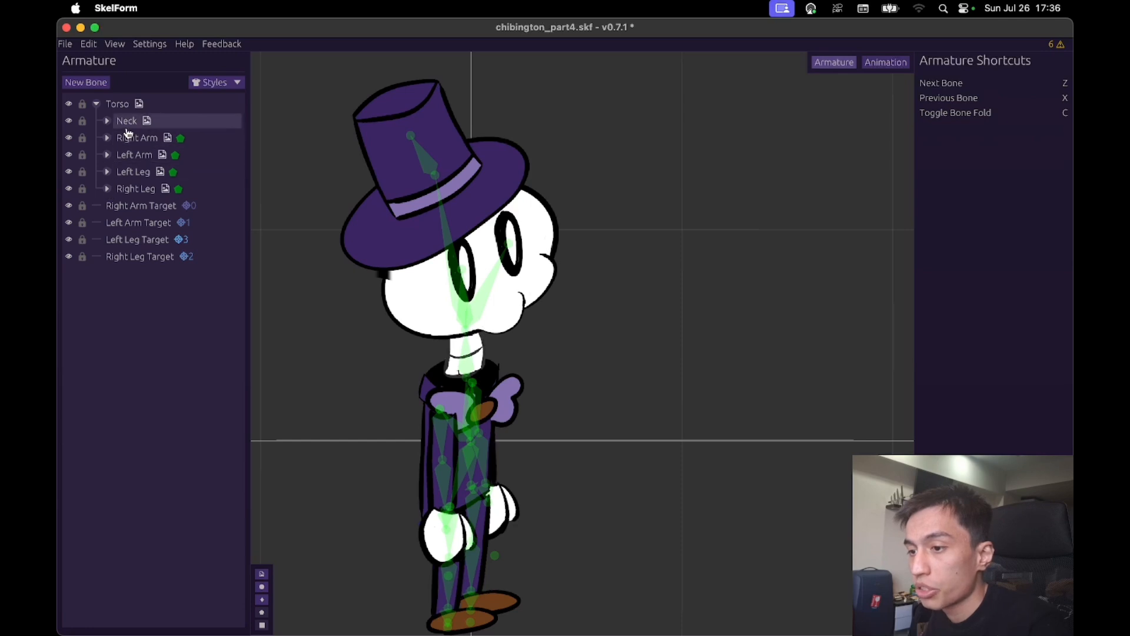
left_click(107, 122)
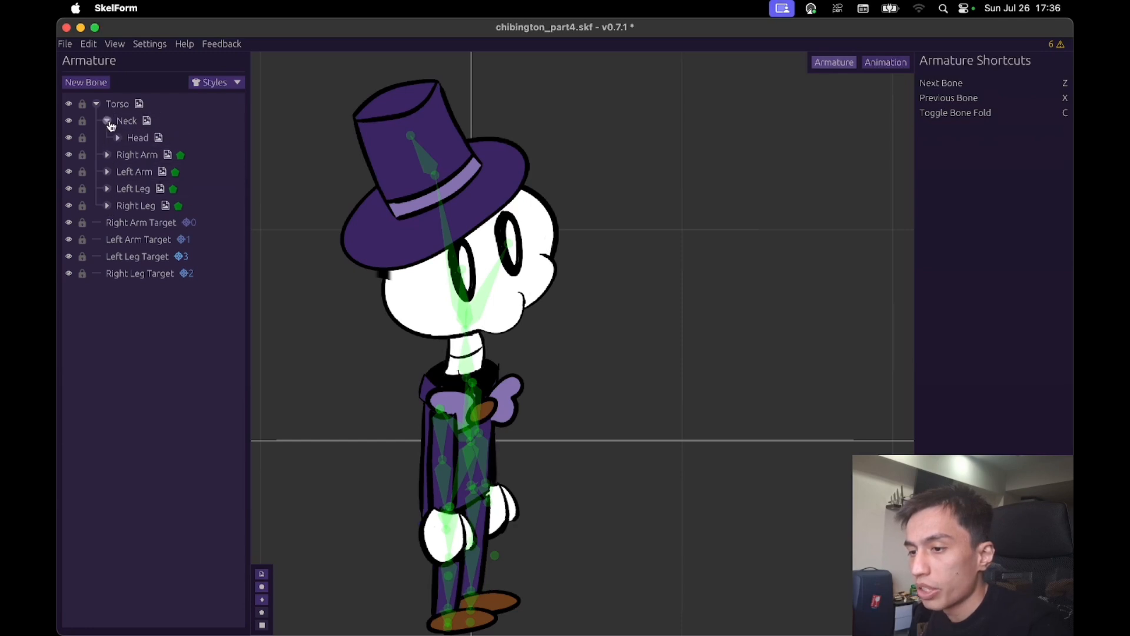
left_click(109, 122)
- Add a new bone named Bowtie and make it a child of the Torso bone
left_click(121, 106)
left_click(88, 83)
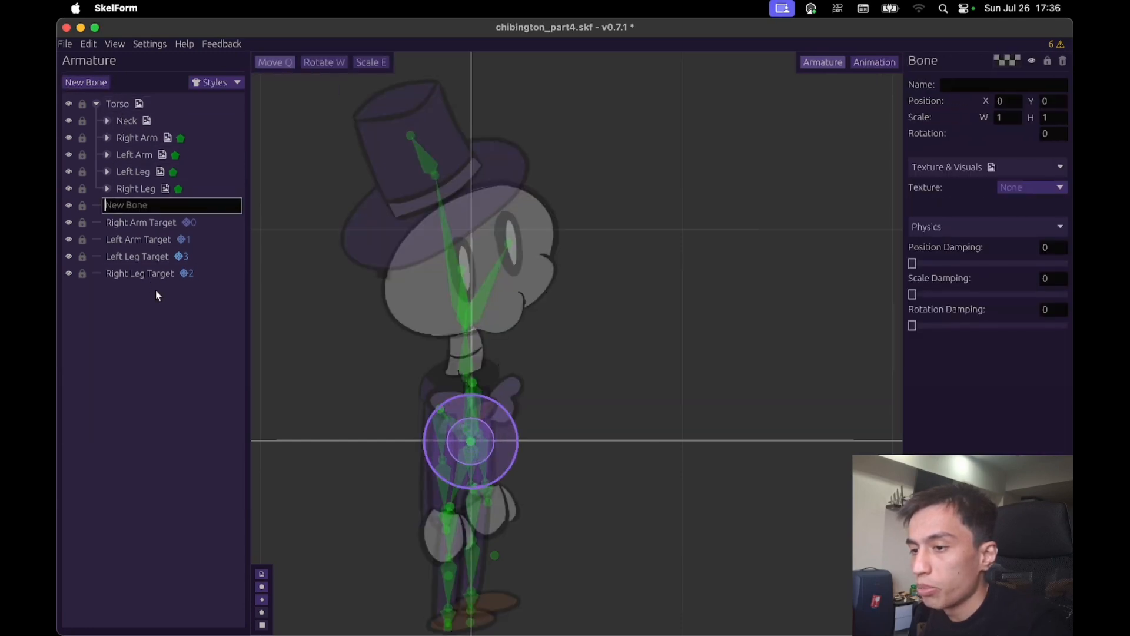
type("Bowtie")
key("Return")
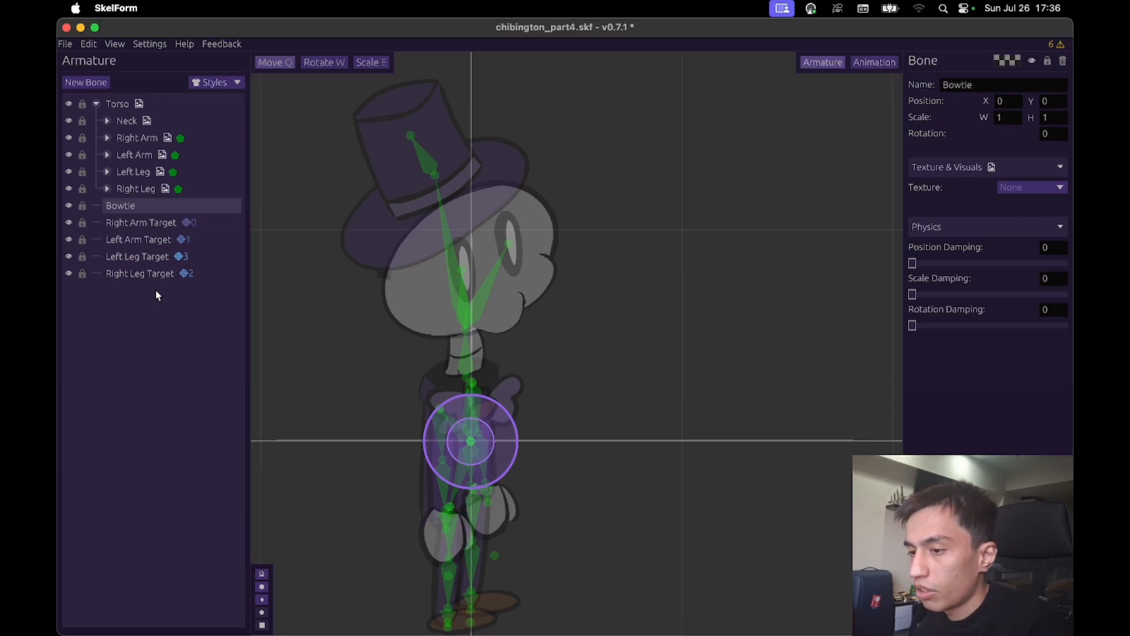
left_click_drag(147, 205, 203, 113)
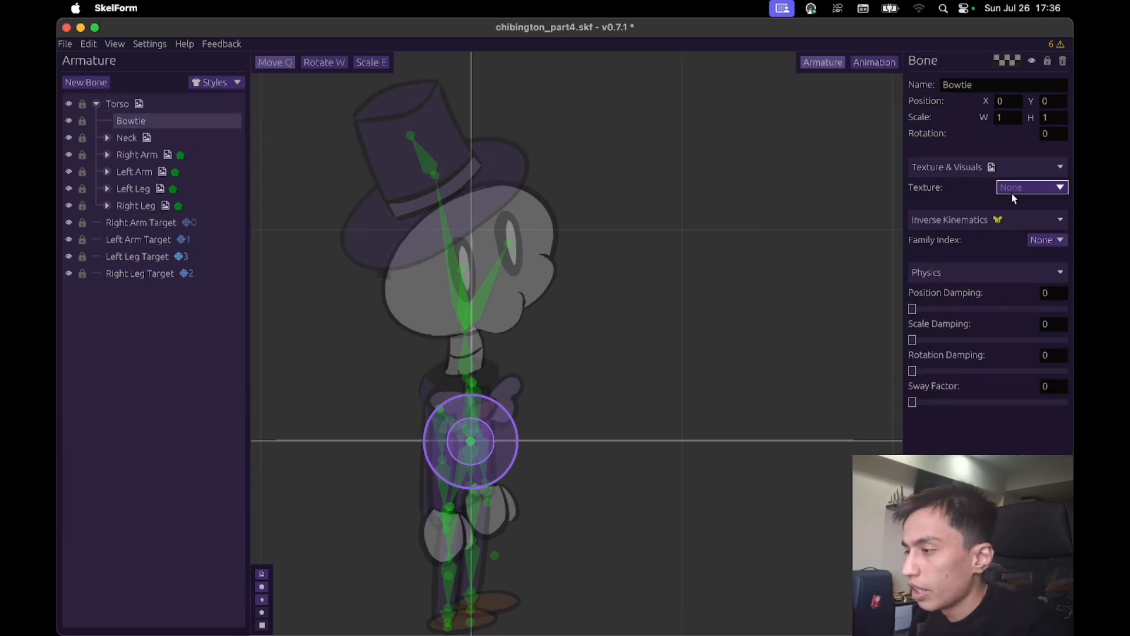
- Assign the bowtie texture to the Bowtie bone and move it out beside the character
left_click(1053, 187)
left_click(1030, 369)
left_click_drag(631, 424, 799, 323)
- Switch the Torso bone's texture to the lowercase "torso" texture
left_click(117, 104)
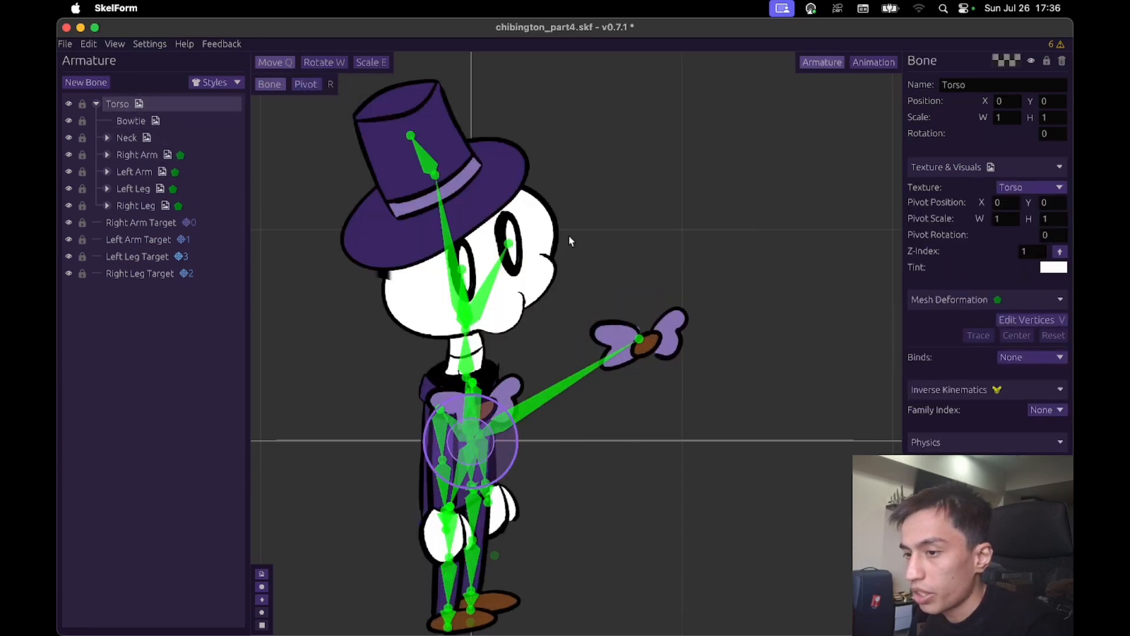
left_click(1028, 188)
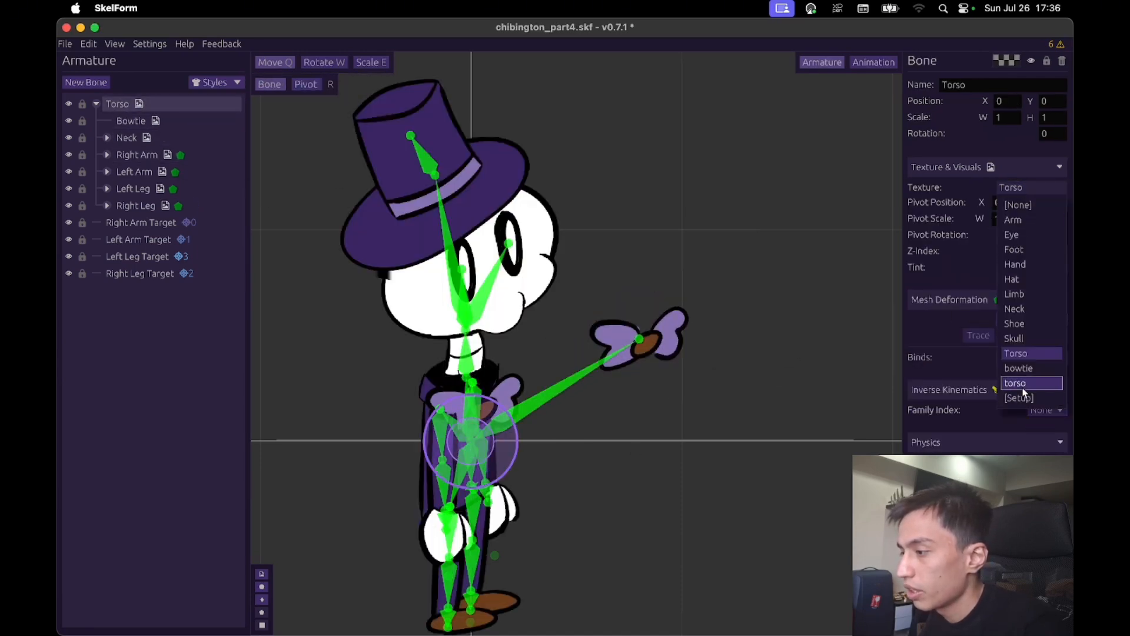
left_click(1023, 388)
- Trace a mesh around the Bowtie bone's texture and finish editing its vertices
left_click(677, 327)
left_click_drag(807, 252, 705, 218)
scroll(786, 278, "up", 5)
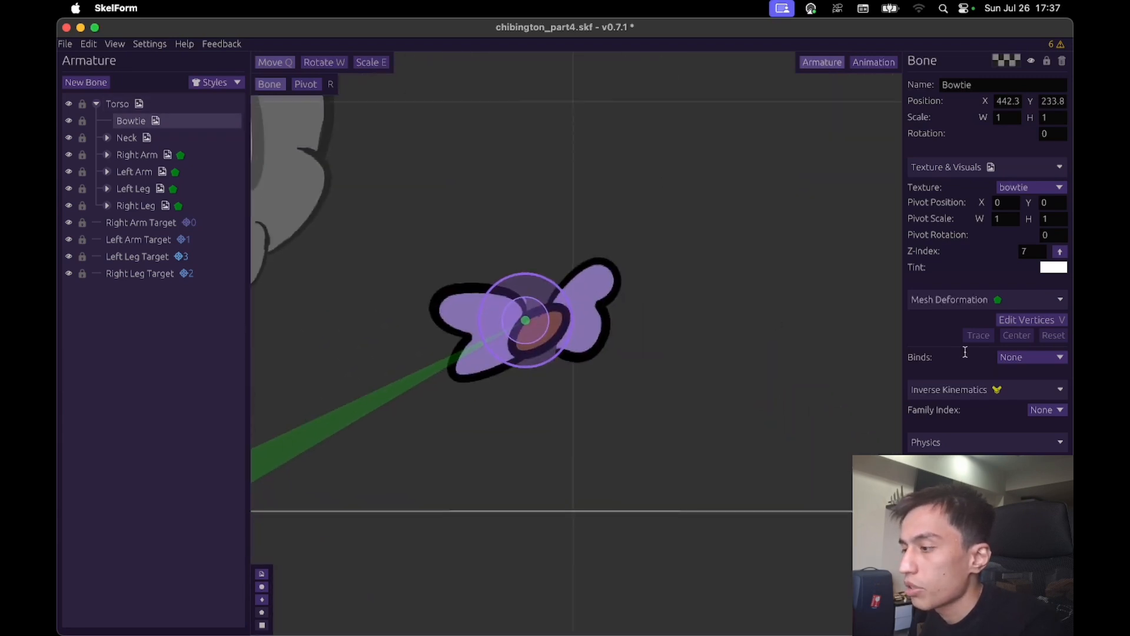
left_click(1026, 322)
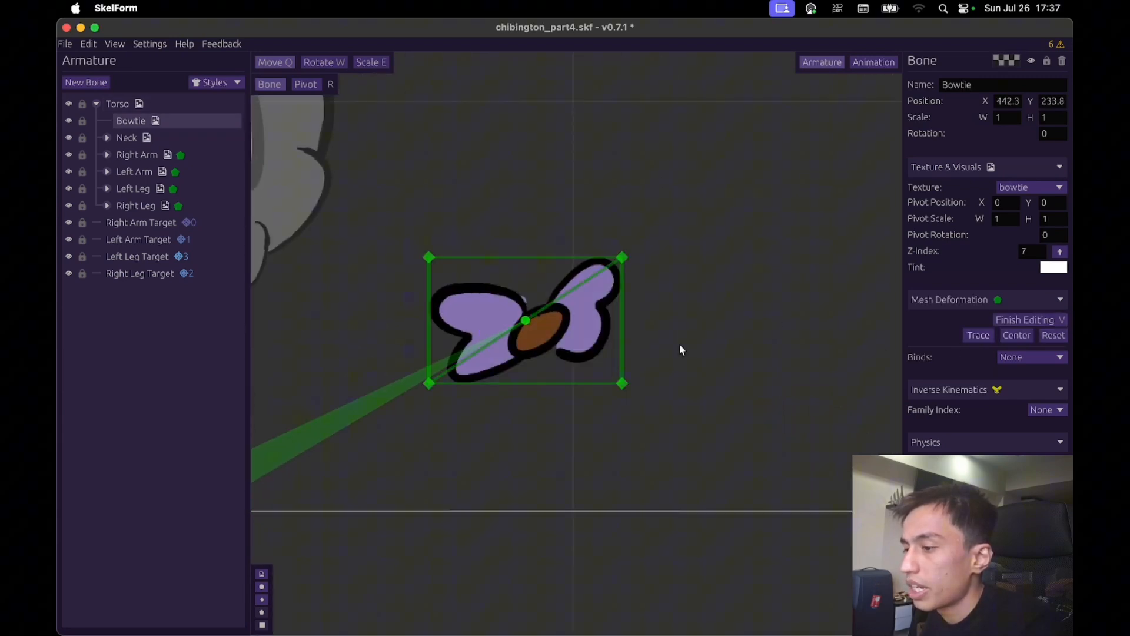
left_click(971, 340)
left_click_drag(684, 297, 715, 345)
scroll(600, 342, "up", 1)
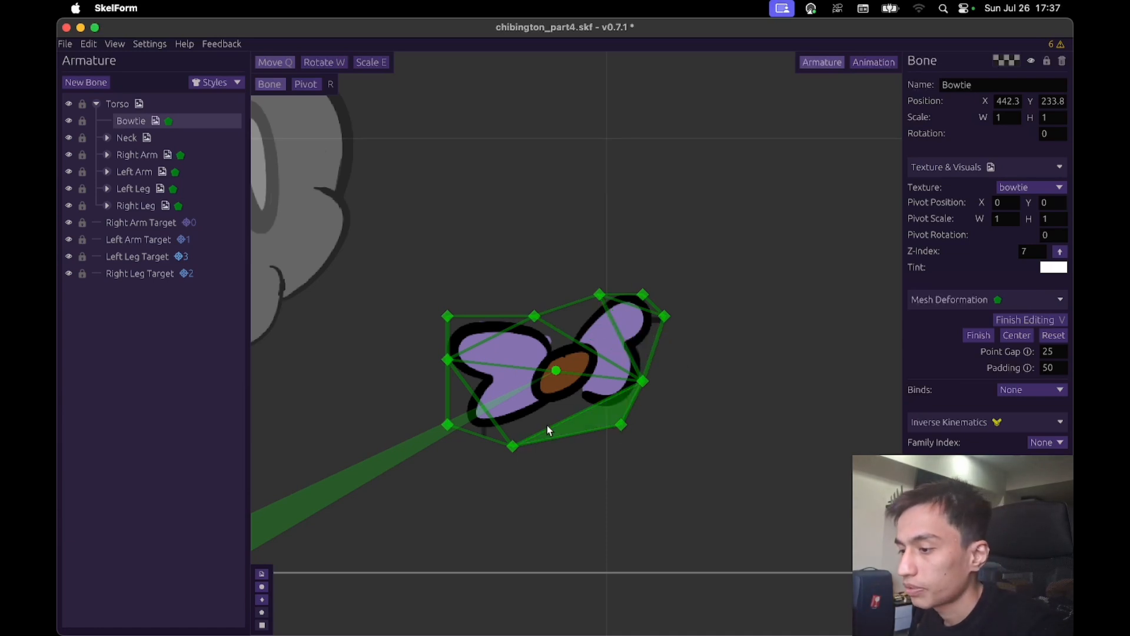
key("v")
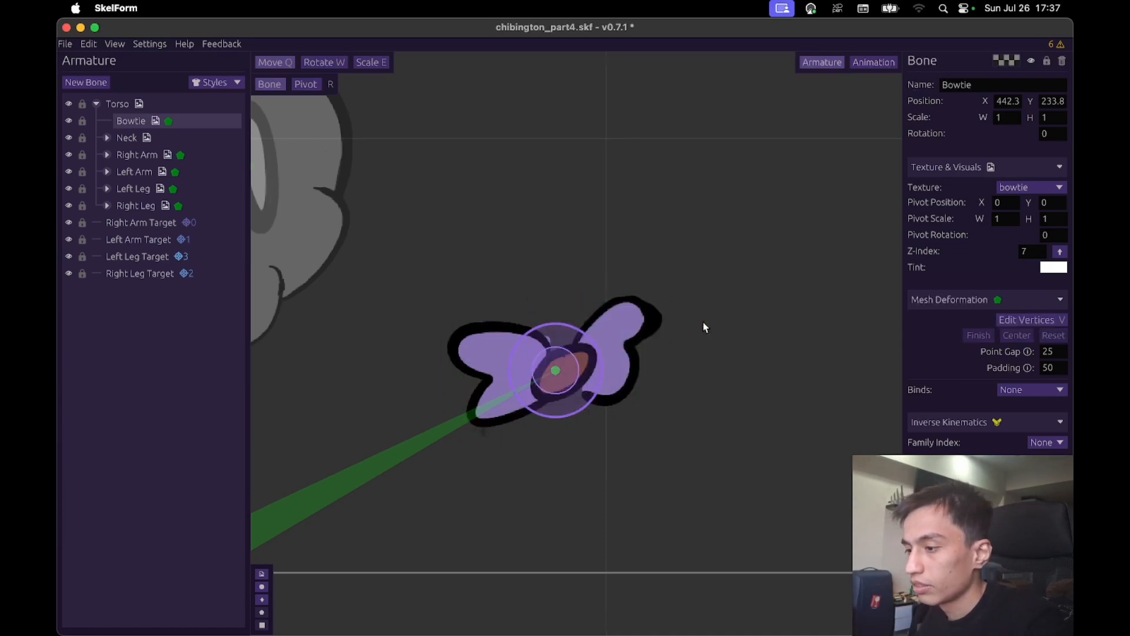
- Reposition several outline vertices of the traced Bowtie mesh and finish editing it
key("v")
scroll(706, 327, "up", 5)
left_click_drag(775, 296, 762, 292)
left_click_drag(451, 576, 451, 545)
left_click_drag(687, 527, 685, 520)
key("v")
scroll(685, 520, "down", 5)
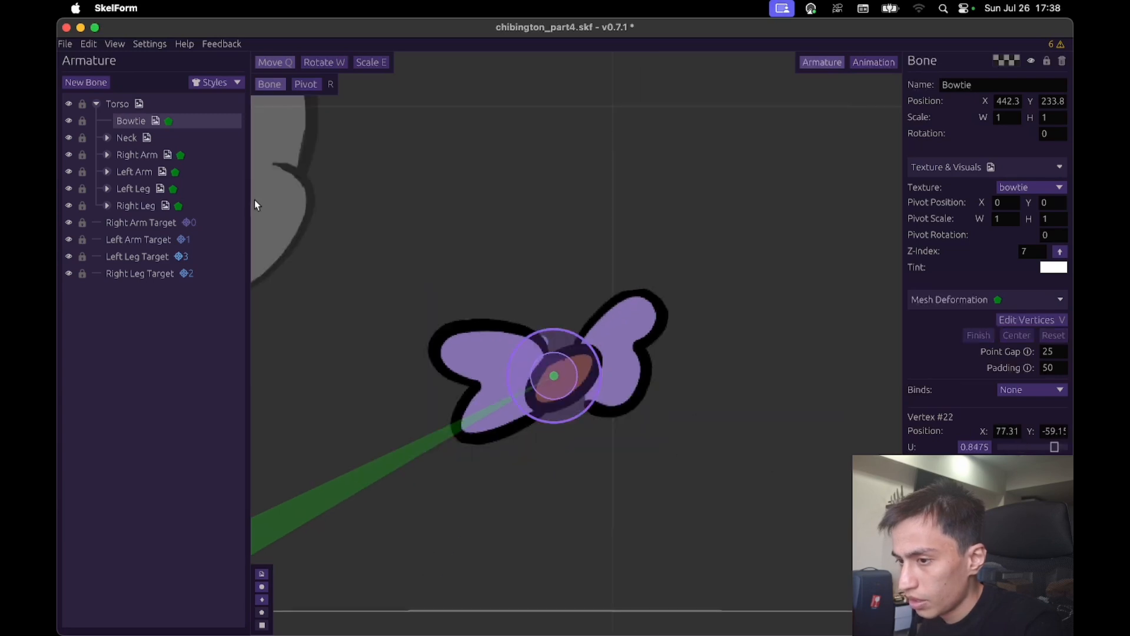
- Add child bones named Left and Right under the Bowtie bone, and position the Left bone over the bowtie's left wing
left_click(86, 82)
double_click(148, 142)
type("Left")
left_click_drag(203, 139, 213, 123)
left_click(86, 82)
type("Right")
left_click(196, 138)
left_click_drag(302, 346, 695, 116)
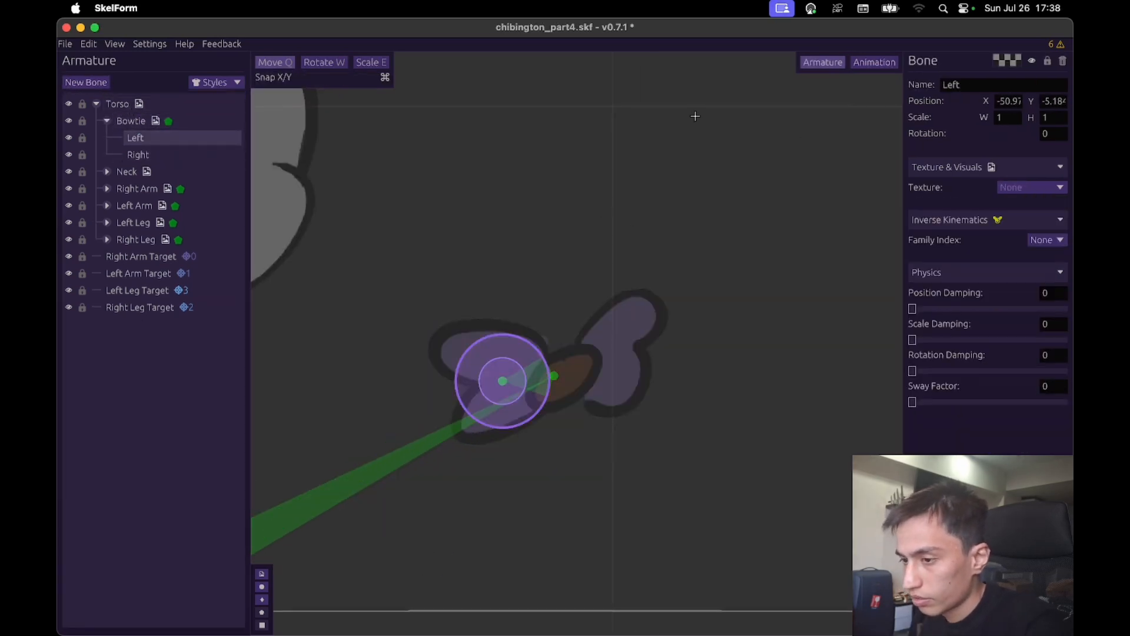
- Switch to the SkelForm window that holds the autosave.skf project
key("z")
key("x")
key("x")
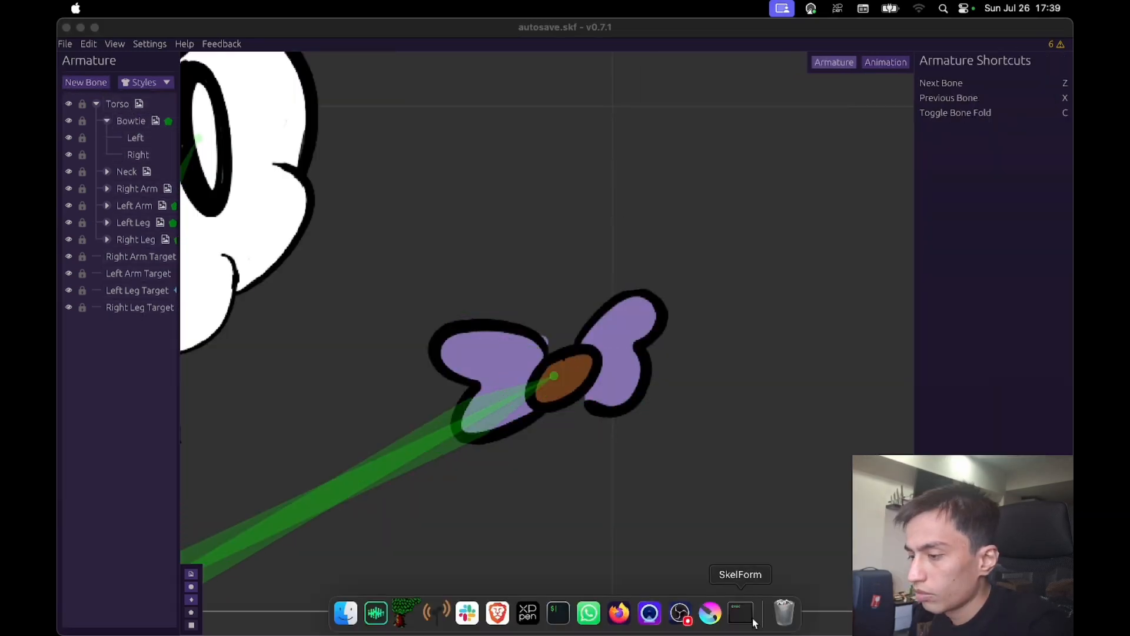
left_click(753, 622)
- Add bind 0 to the Bowtie mesh for the Left bone and assign the two vertices on the left edge to it
left_click(131, 120)
left_click(1032, 358)
left_click(1021, 390)
left_click(1046, 373)
left_click(135, 138)
double_click(416, 311)
double_click(416, 447)
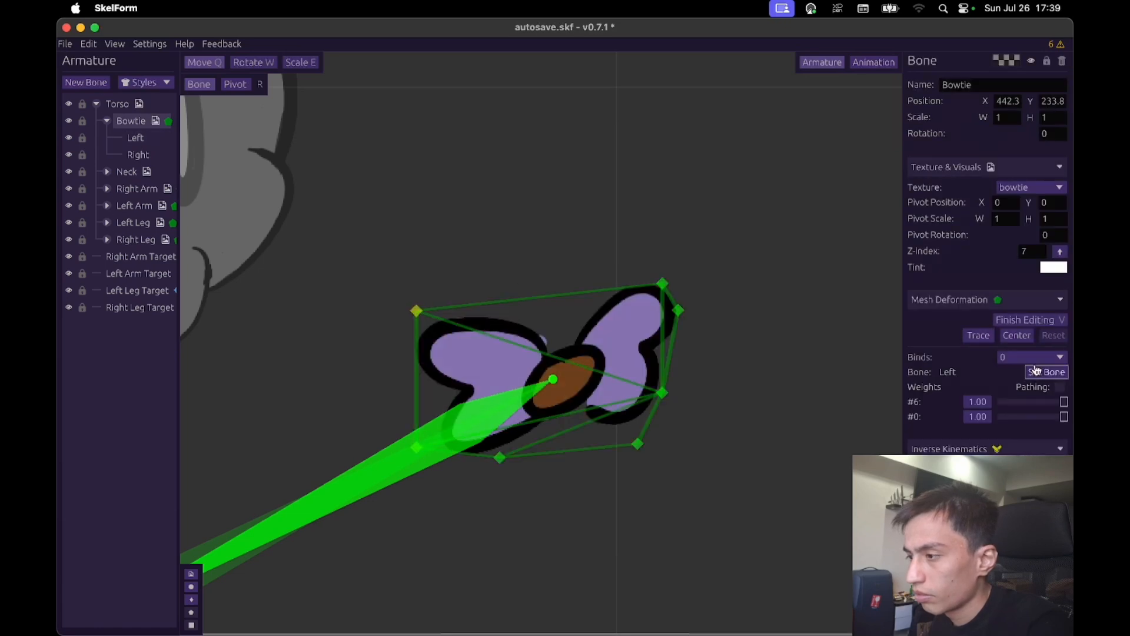
- Add bind 1 to the Bowtie mesh for the Right bone and assign the four vertices around the right wing to it
left_click(1032, 358)
left_click(1021, 403)
left_click(1045, 372)
left_click(138, 154)
double_click(662, 284)
double_click(678, 310)
double_click(663, 393)
double_click(637, 443)
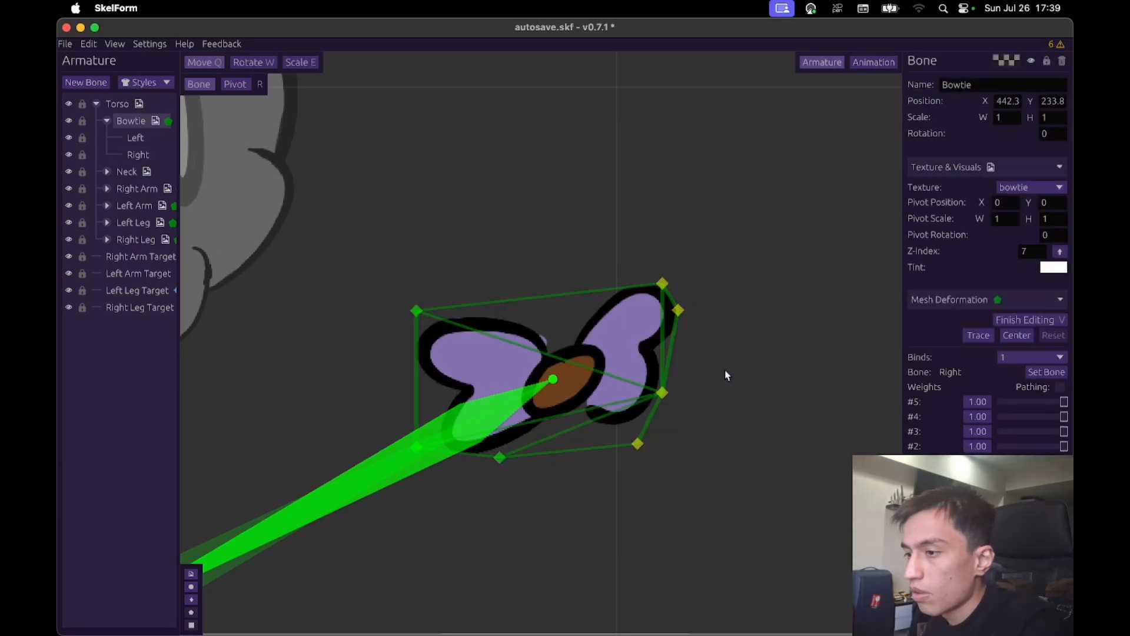
- Deselect the bind, finish mesh editing, and move the Bowtie bone up to about X 433, Y 312
left_click(1031, 357)
left_click(1013, 390)
key("v")
left_click(136, 138)
left_click(138, 155)
left_click(130, 120)
left_click_drag(724, 253, 715, 188)
- Add inner vertices around the bowtie's brown knot and finish editing the mesh
key("v")
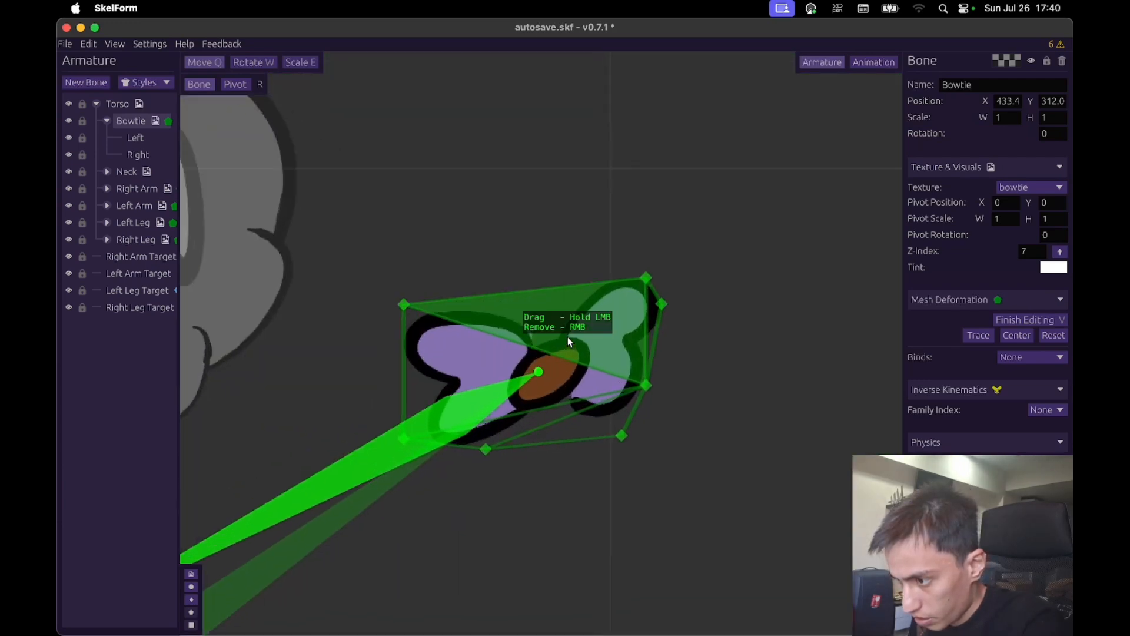
left_click(574, 423)
left_click(499, 427)
left_click(501, 361)
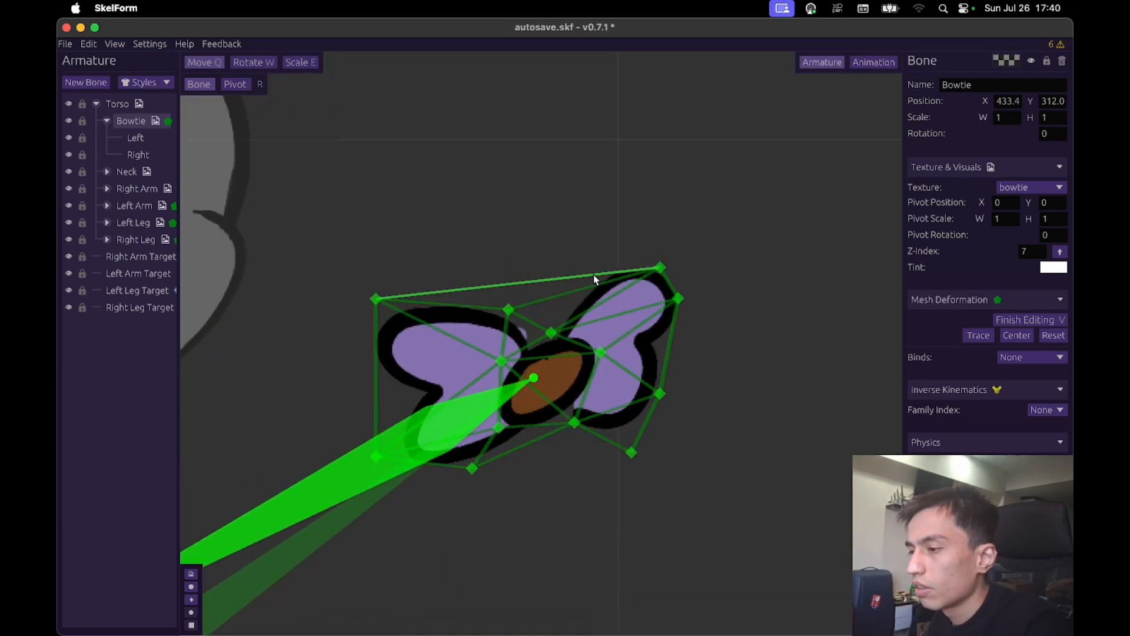
left_click(1022, 407)
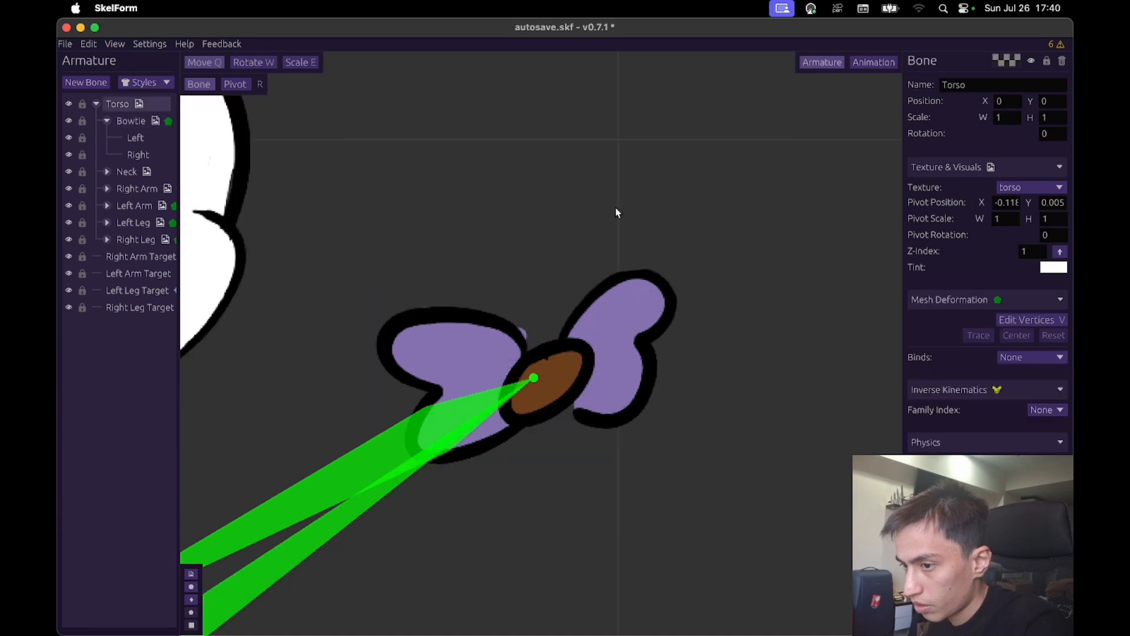
- Move the Bowtie bone to about X 446, Y 315 and hide the bone kites in the viewport
left_click(629, 312)
mouse_move(770, 406)
left_mouse_down()
mouse_move(759, 324)
mouse_move(740, 331)
mouse_move(747, 520)
mouse_move(774, 394)
mouse_move(779, 419)
left_mouse_up()
scroll(779, 418, "down", 5)
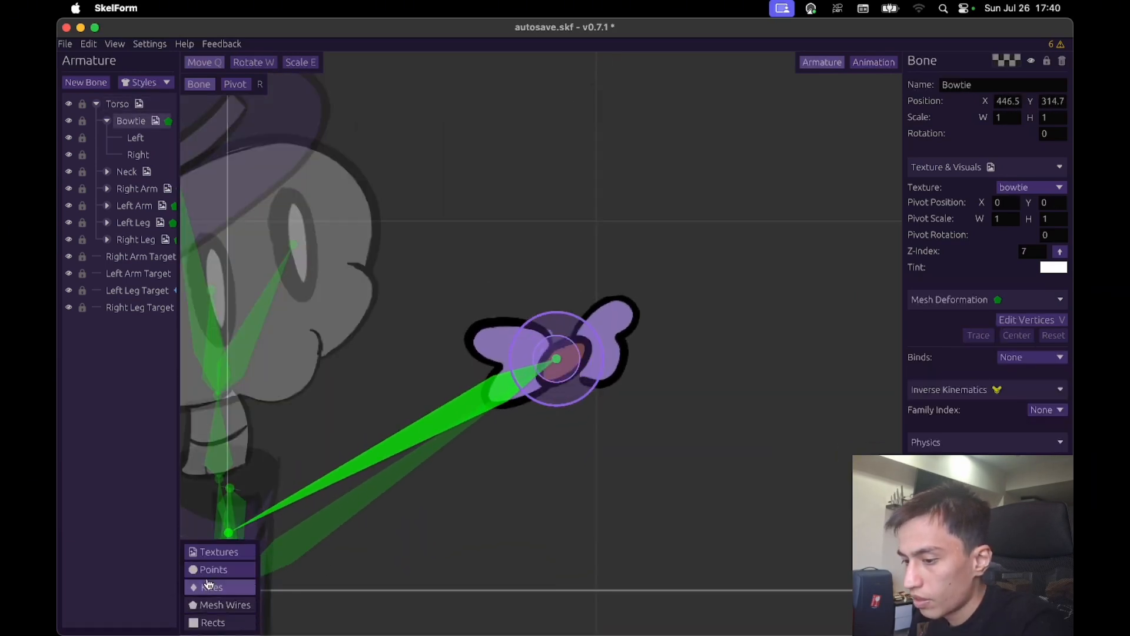
left_click(208, 580)
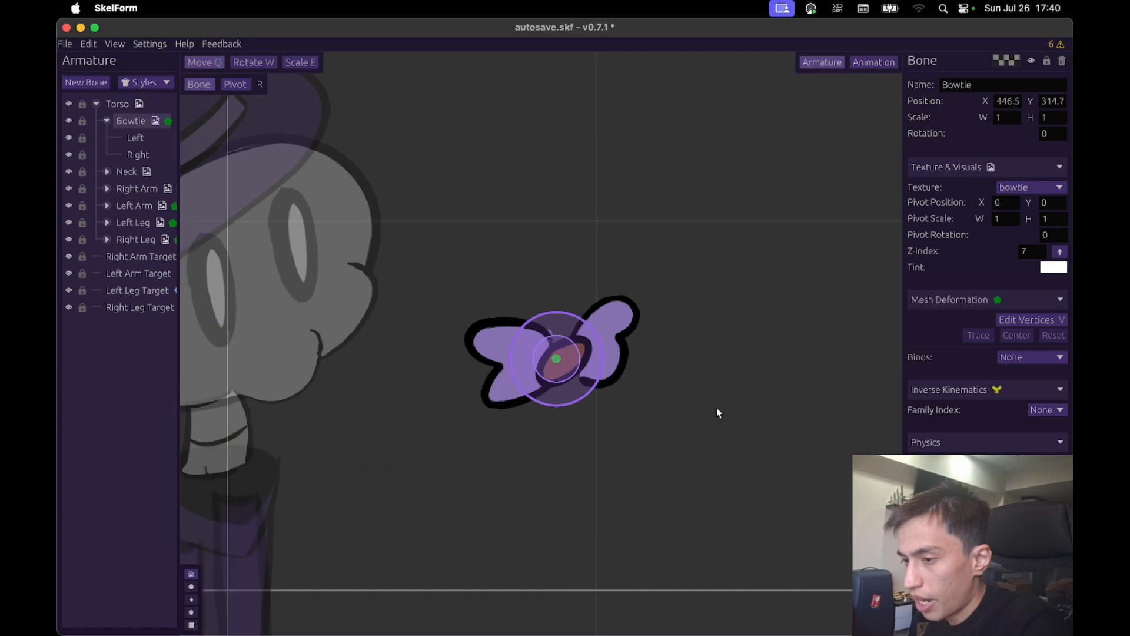
- Move the Bowtie bone around beside the head to check how its wings react to movement
left_click_drag(716, 408, 745, 224)
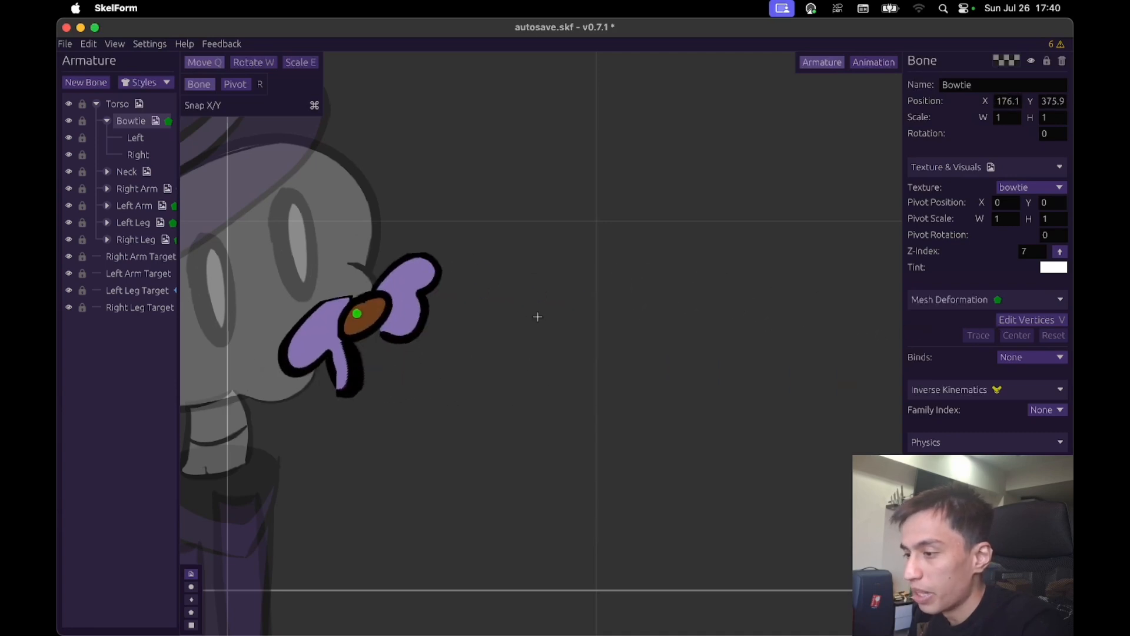
left_click_drag(961, 321, 1012, 322)
scroll(649, 450, "right", 3)
scroll(648, 451, "down", 5)
- Place the Bowtie bone on the character's upper chest at about X 13, Y 70
left_click_drag(731, 398, 412, 518)
scroll(733, 458, "up", 3)
left_click_drag(550, 447, 575, 456)
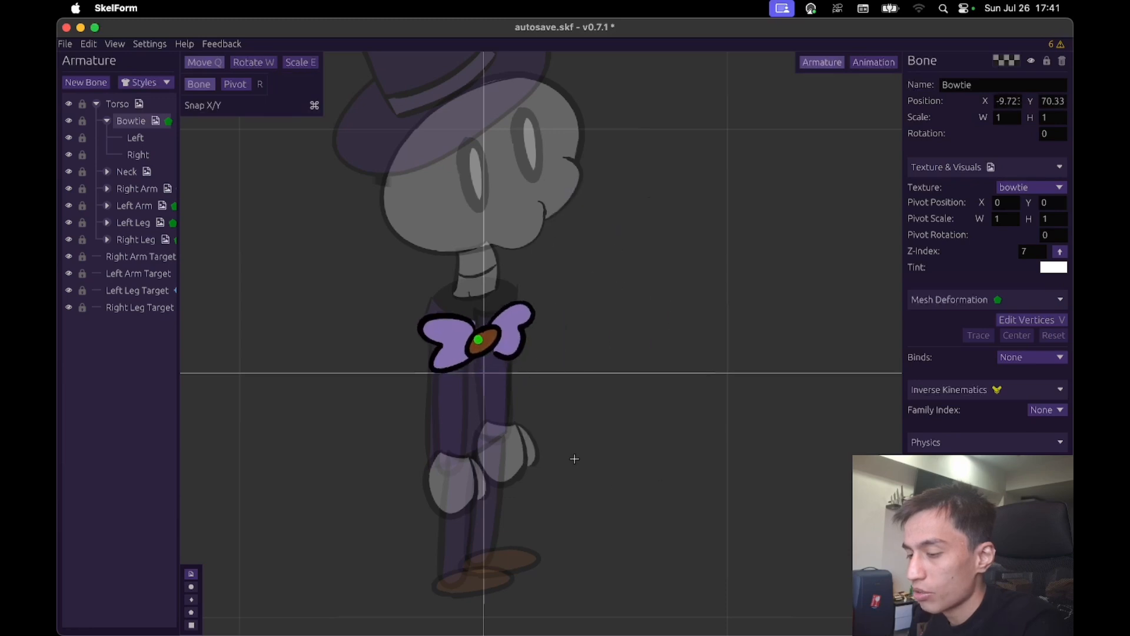
scroll(641, 341, "up", 5)
scroll(647, 330, "down", 2)
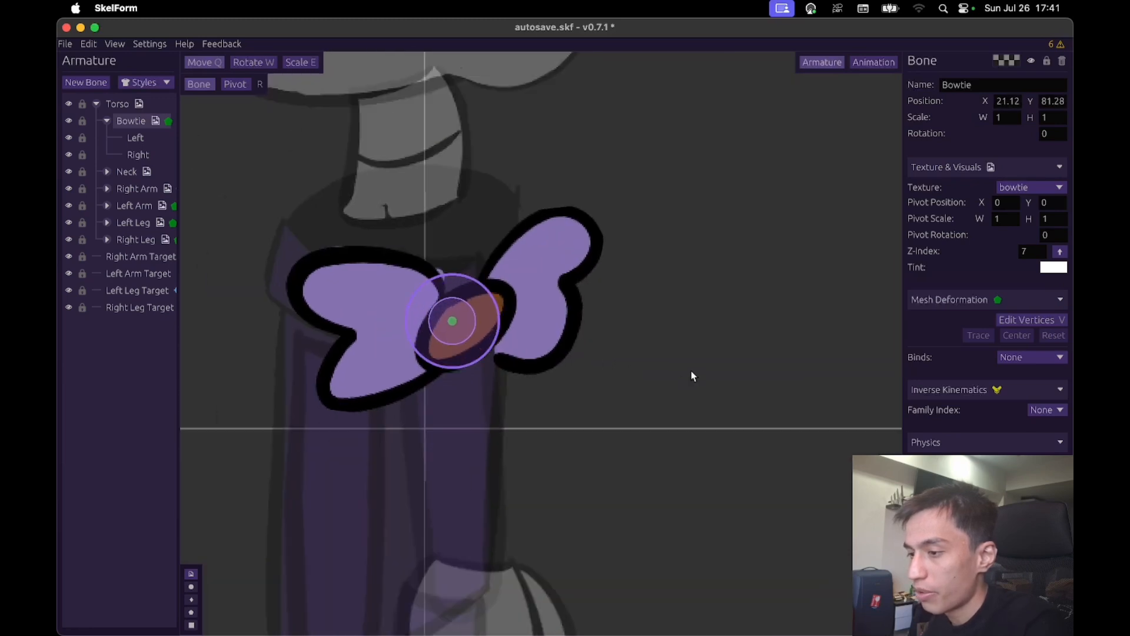
mouse_move(691, 373)
left_mouse_down()
mouse_move(726, 384)
mouse_move(680, 375)
left_mouse_up()
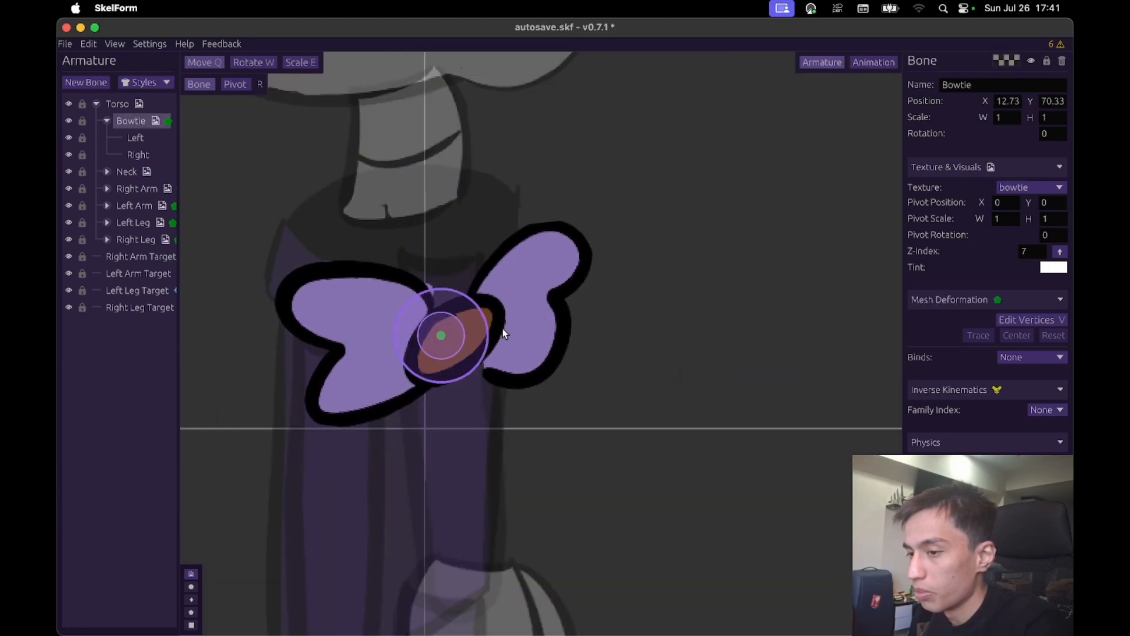
- Collapse the Bowtie's child bones, and move the Torso bone around to check the bowtie's physics on the whole character
left_click(107, 122)
left_click(120, 106)
scroll(708, 268, "down", 5)
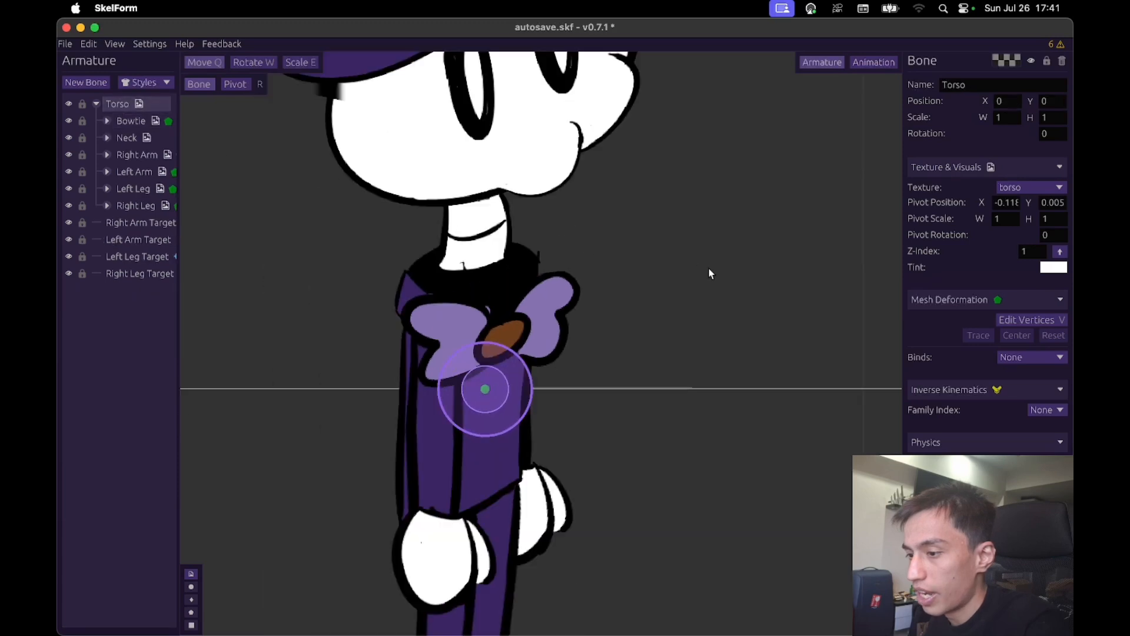
left_click_drag(771, 327, 725, 325)
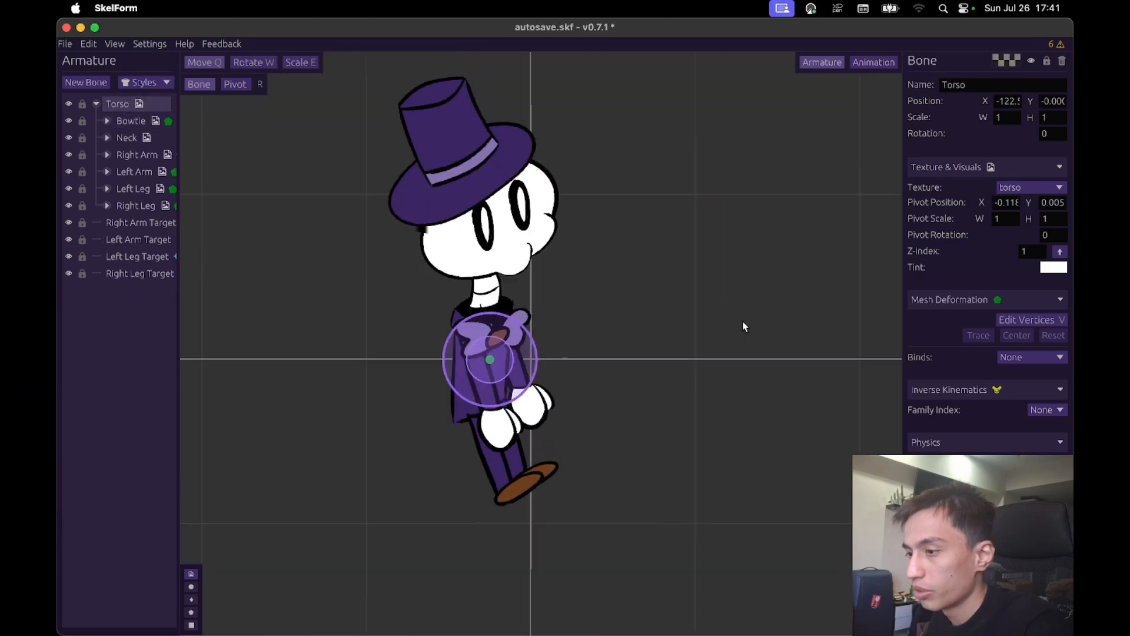
scroll(766, 424, "down", 2)
left_click_drag(789, 378, 783, 321)
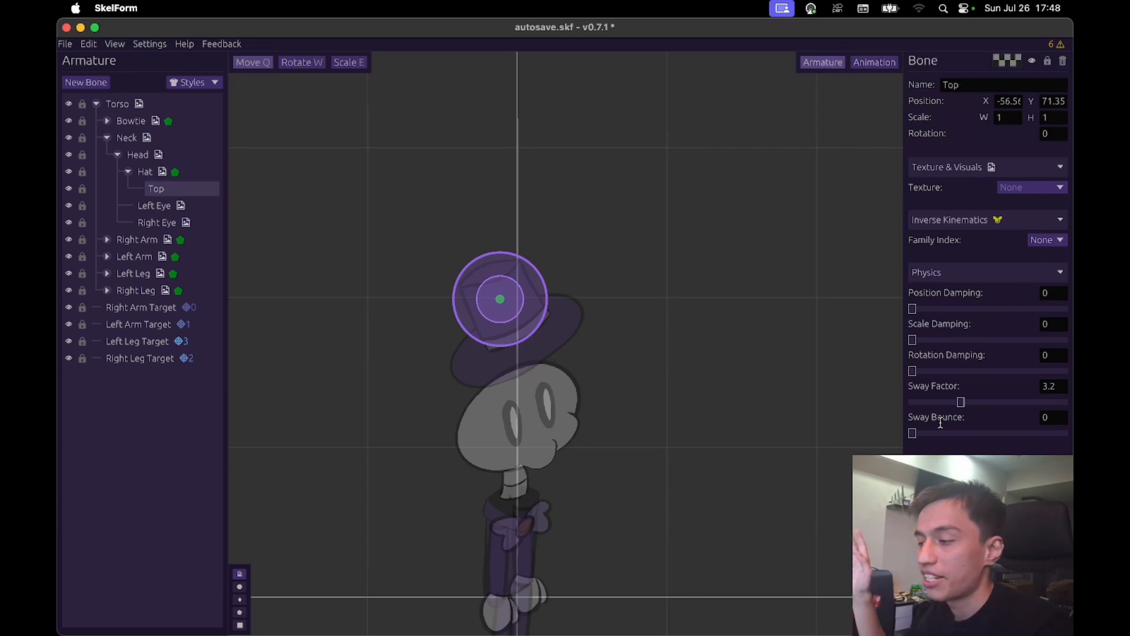
- Try Sway Bounce values of 0.75 and 0.92 on the hat's Top bone, moving the Hat bone to test each
left_click_drag(943, 437, 987, 442)
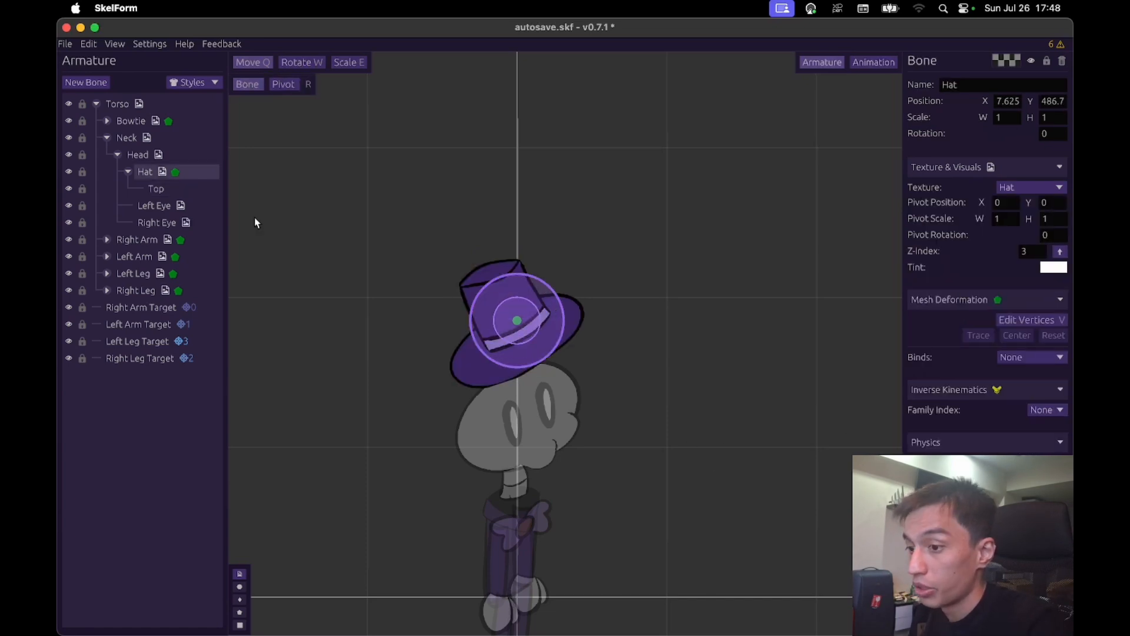
left_click(169, 189)
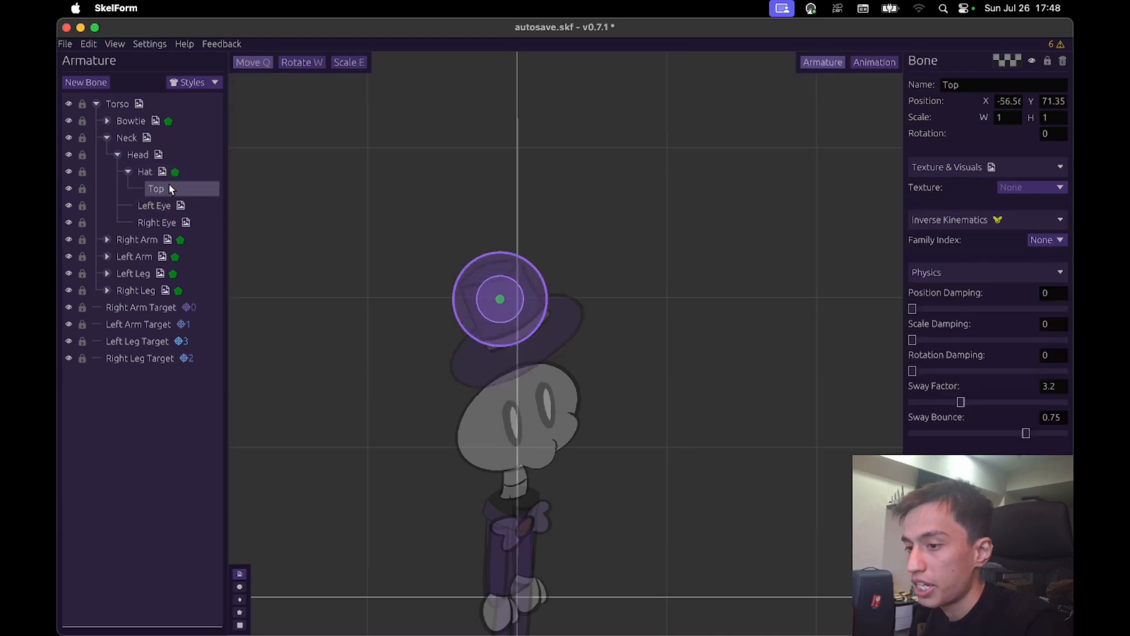
left_click(206, 176)
left_click_drag(662, 432, 706, 401)
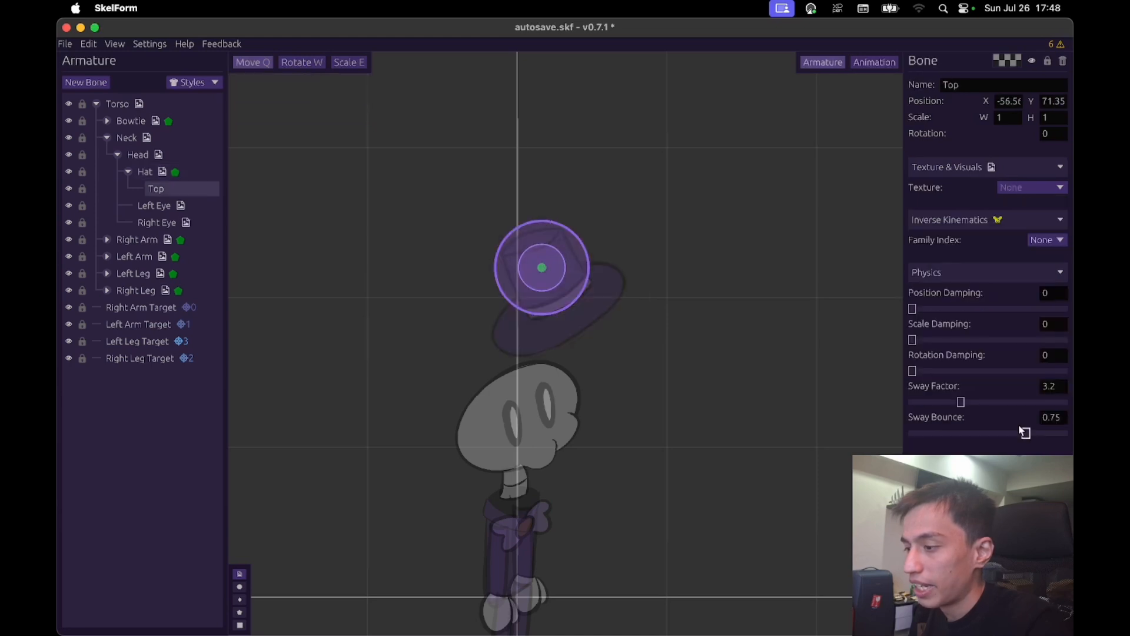
left_click_drag(677, 388, 718, 371)
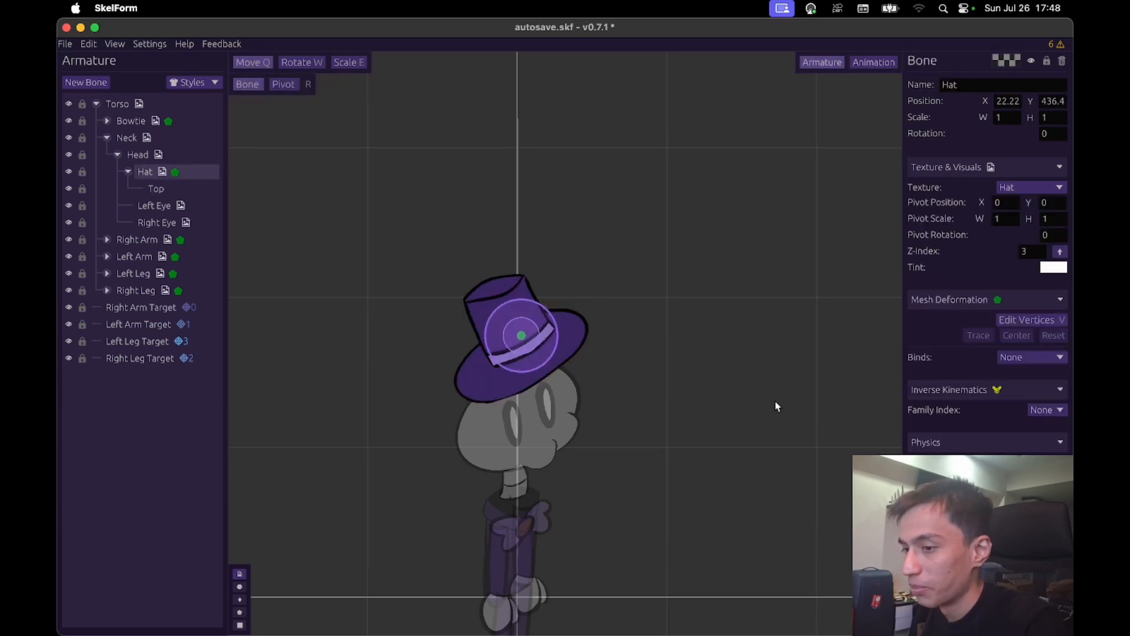
left_click_drag(774, 404, 740, 388)
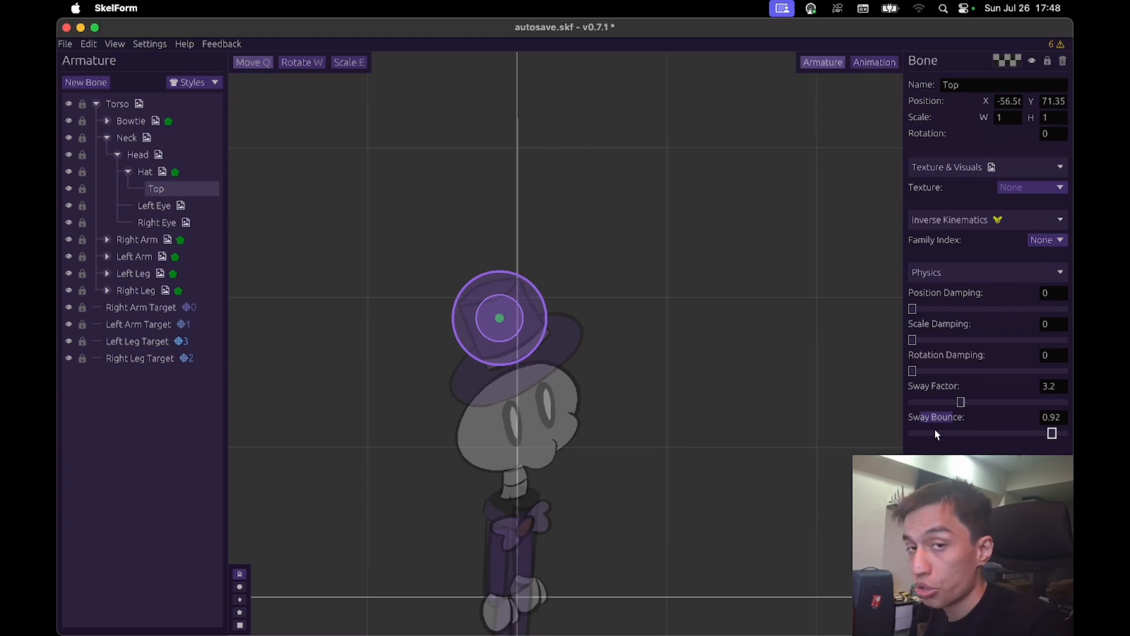
- Set the Top bone's Sway Factor to 0
left_click_drag(955, 406, 902, 409)
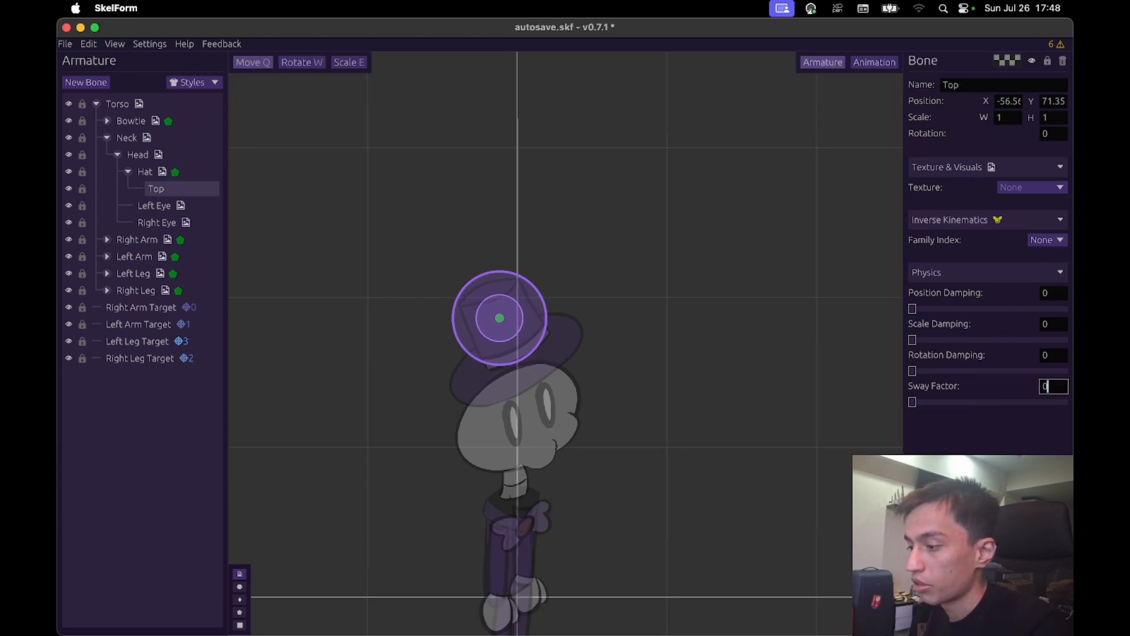
key("Return")
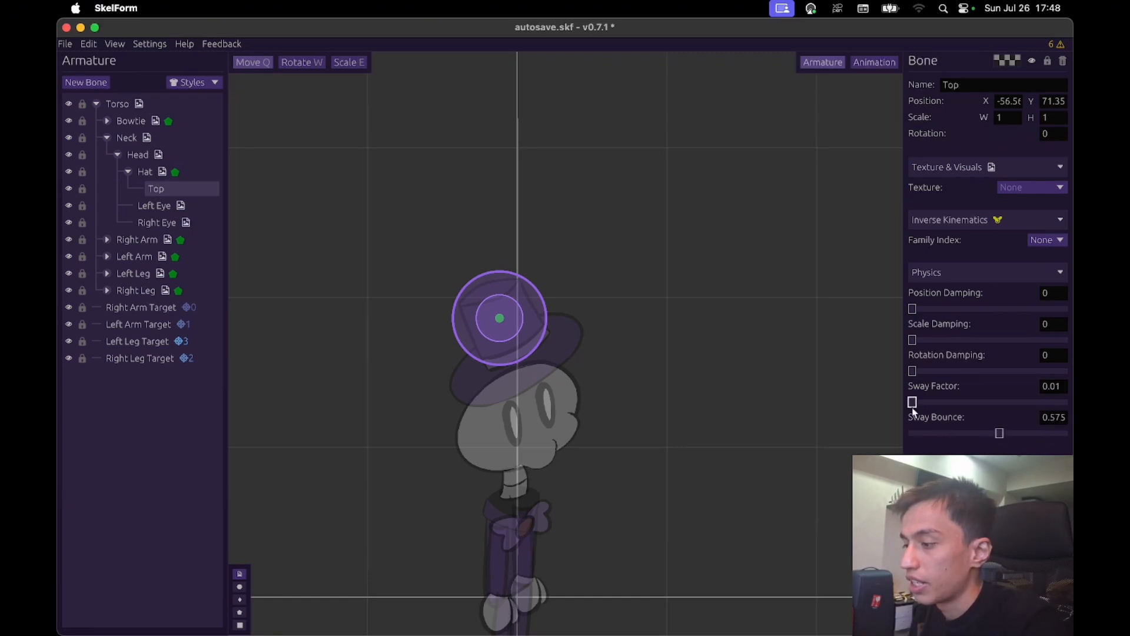
left_click_drag(912, 407, 895, 406)
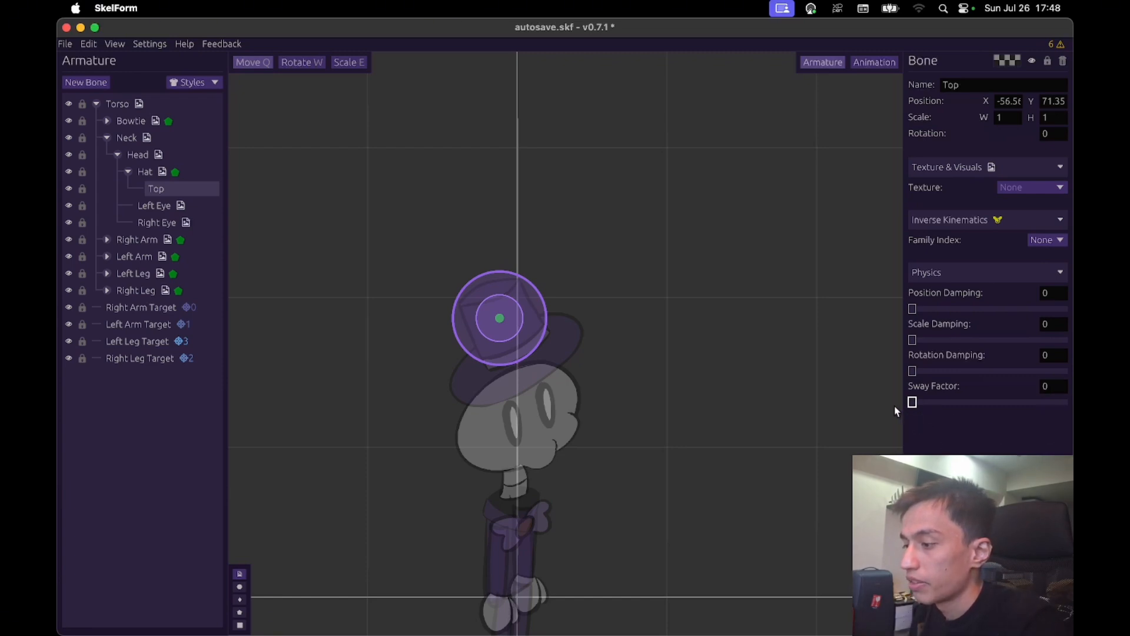
- Set the Top bone's Sway Factor to 2.12 and its Sway Bounce to 0.29, and try out the movement
left_click(945, 406)
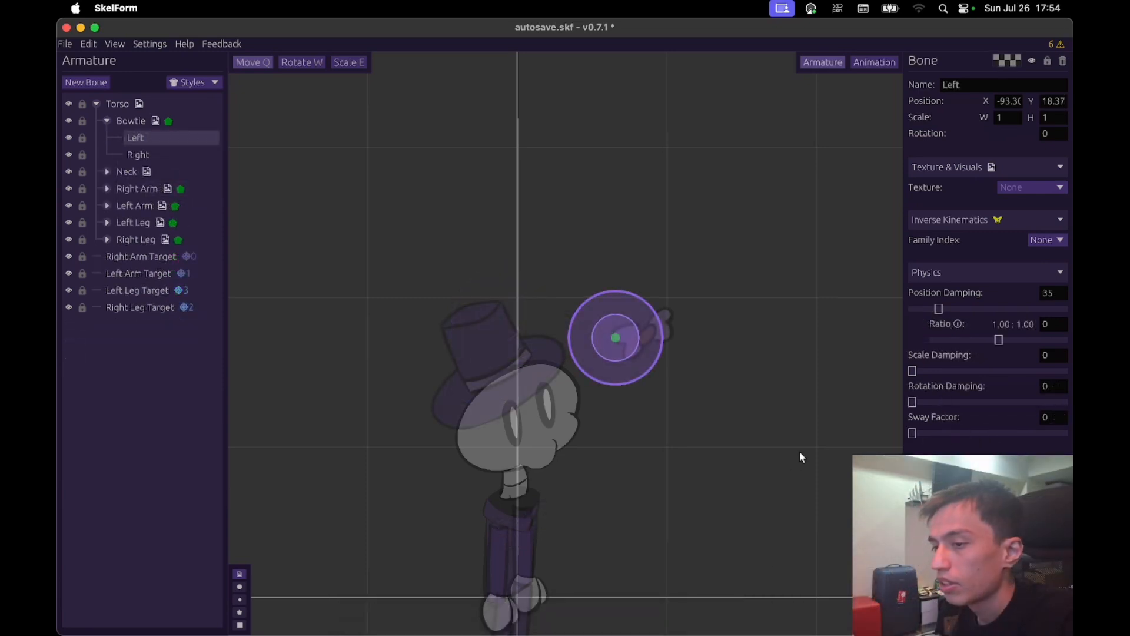
left_click(804, 451)
left_click_drag(824, 418, 742, 437)
- Select the Bowtie's Left bone and set its Position Damping to 19.5 with a ratio of -1
key("Down")
key("Down")
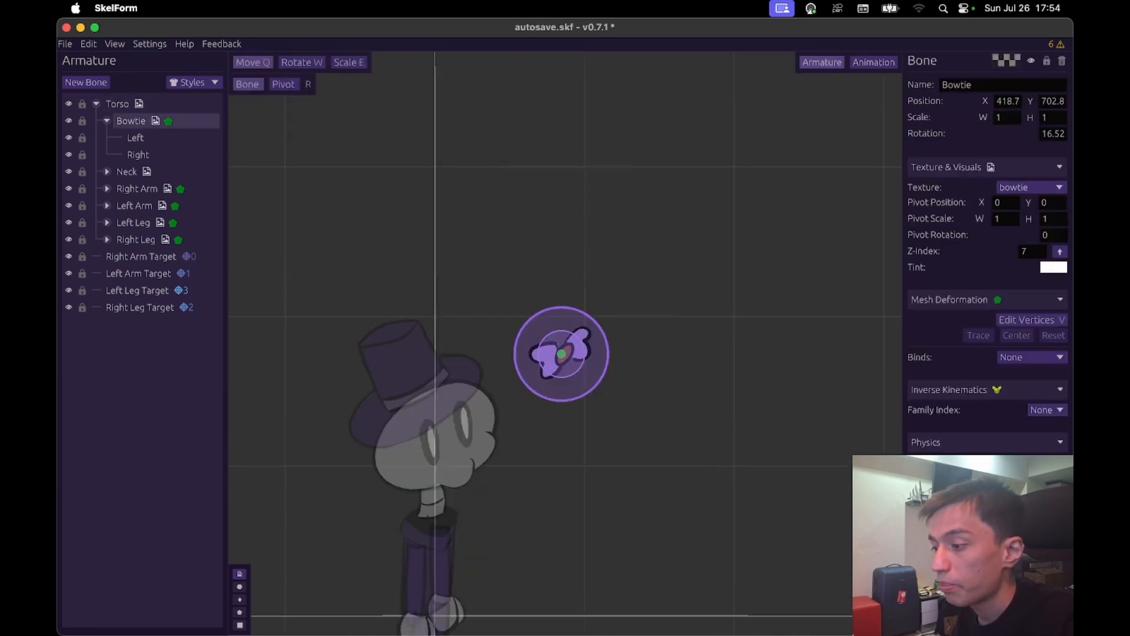
key("Down")
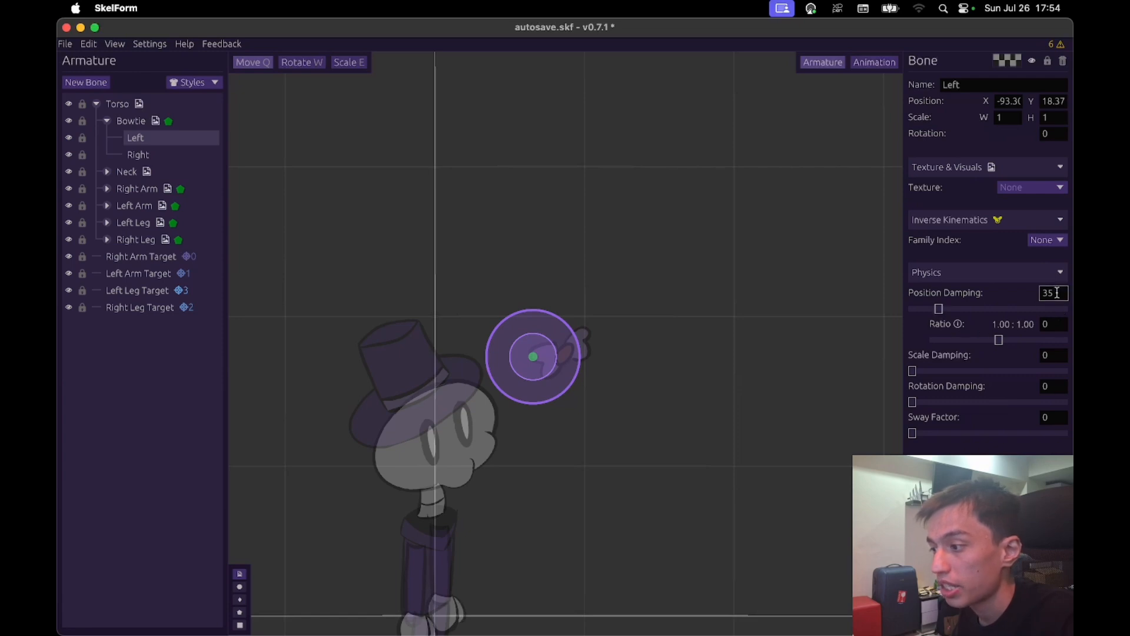
left_click_drag(937, 310, 906, 309)
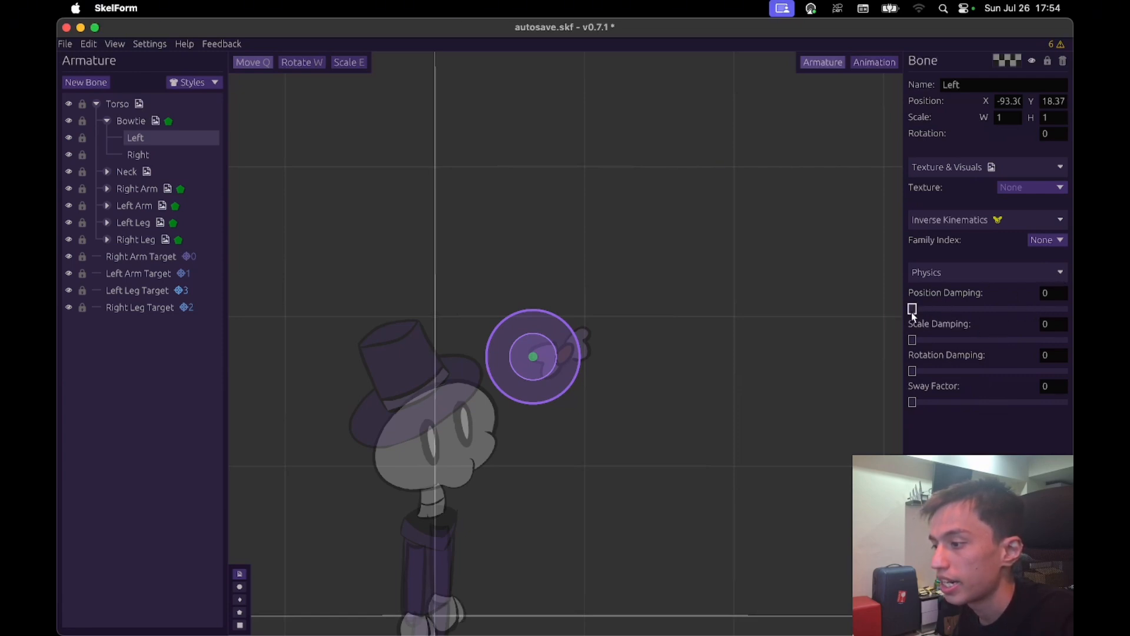
left_click_drag(912, 312, 927, 313)
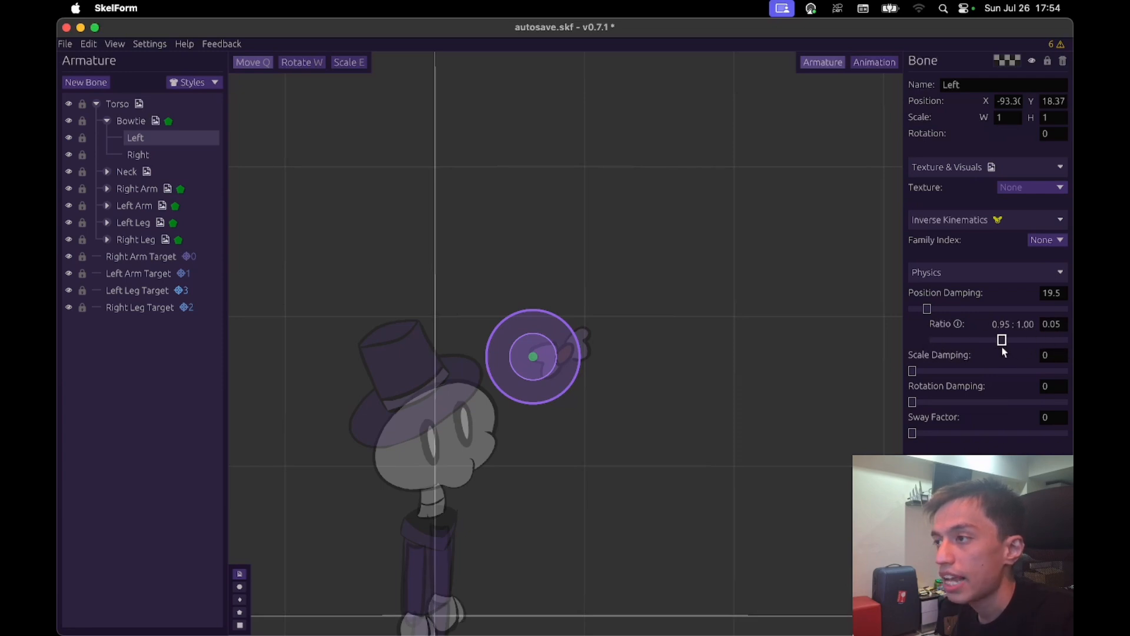
left_click_drag(1001, 347, 992, 352)
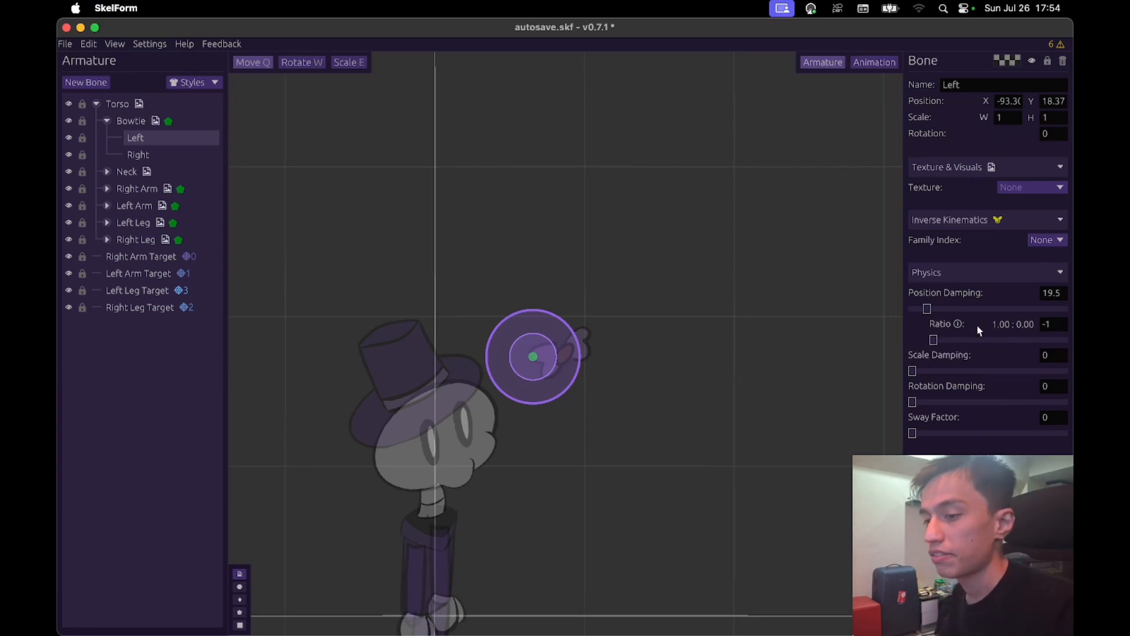
- Set the Bowtie's Right bone Position Damping ratio to -1, and move the Bowtie bone up and down to test it
left_click(207, 157)
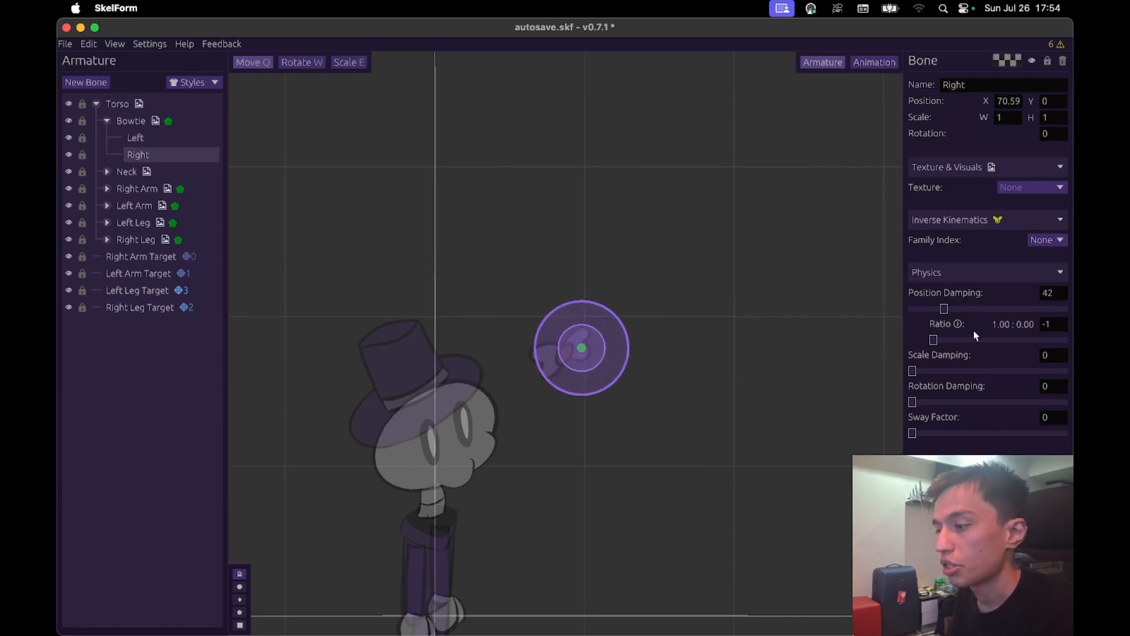
left_click(179, 120)
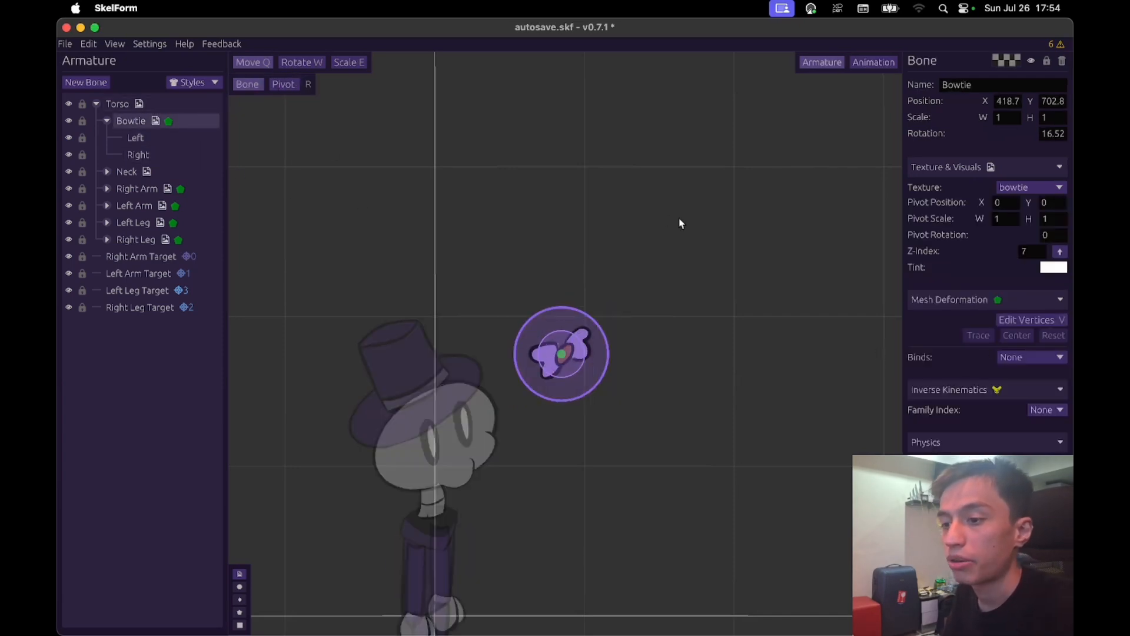
left_click_drag(681, 316, 682, 274)
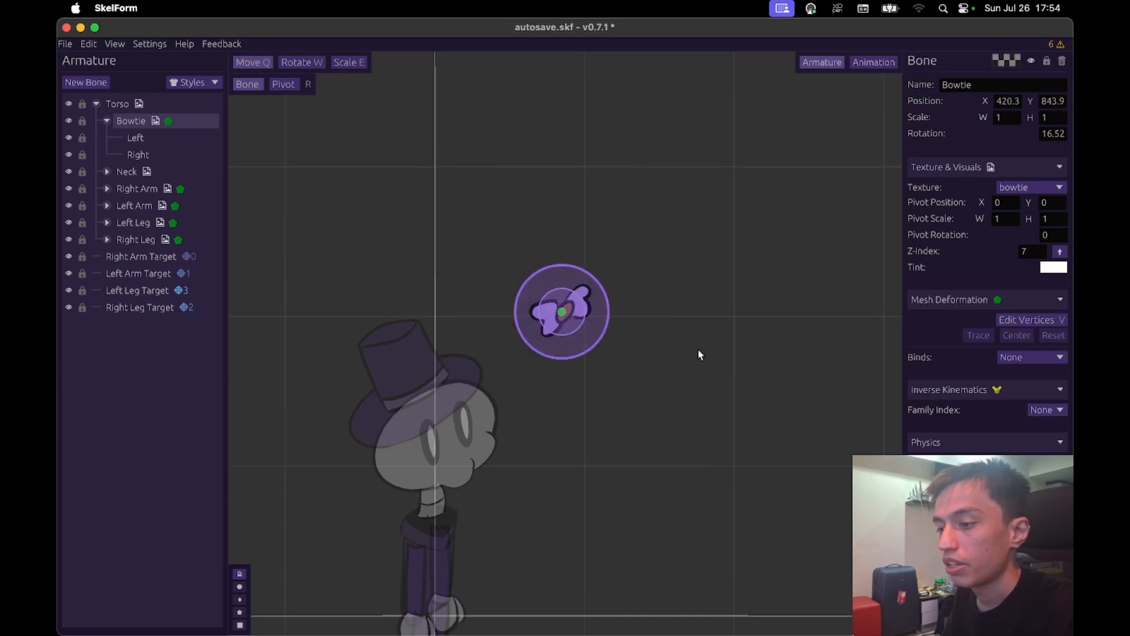
left_click_drag(710, 357, 739, 330)
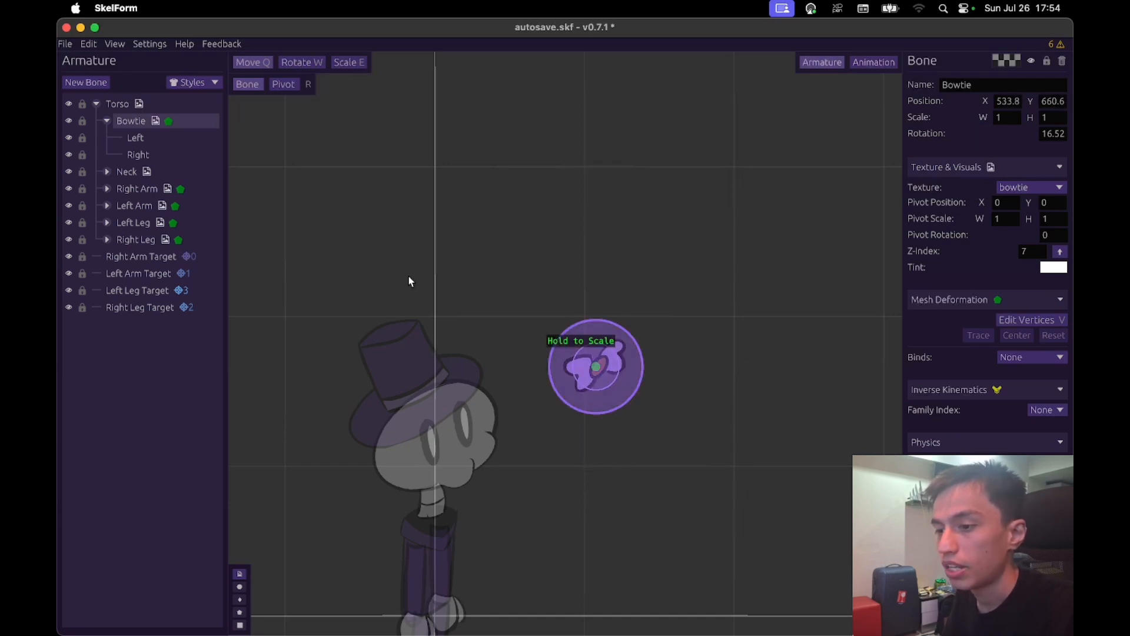
- Try Position Damping ratios of about -0.53 on the Left bone and -0.52 on the Right bone, moving the Bowtie bone to test them
left_click(170, 143)
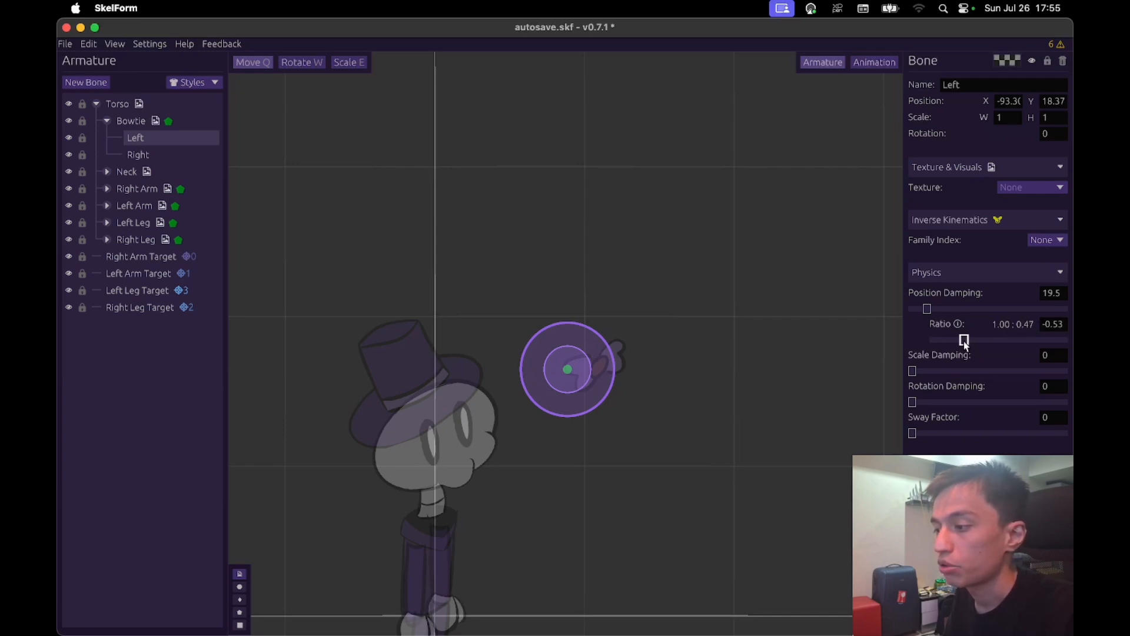
left_click(164, 156)
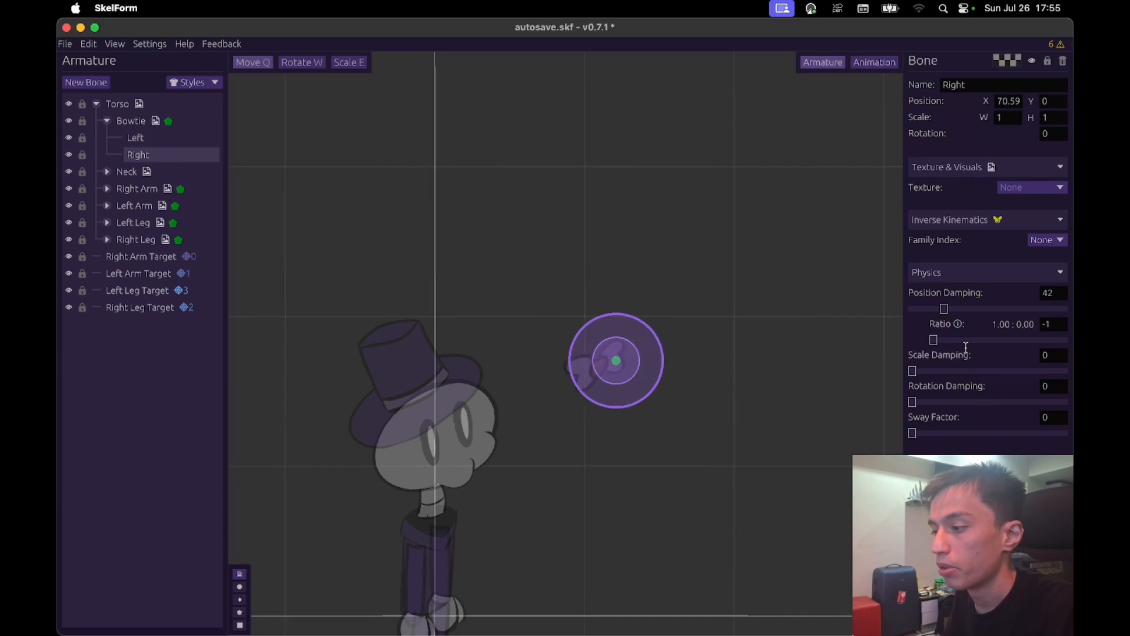
left_click(197, 120)
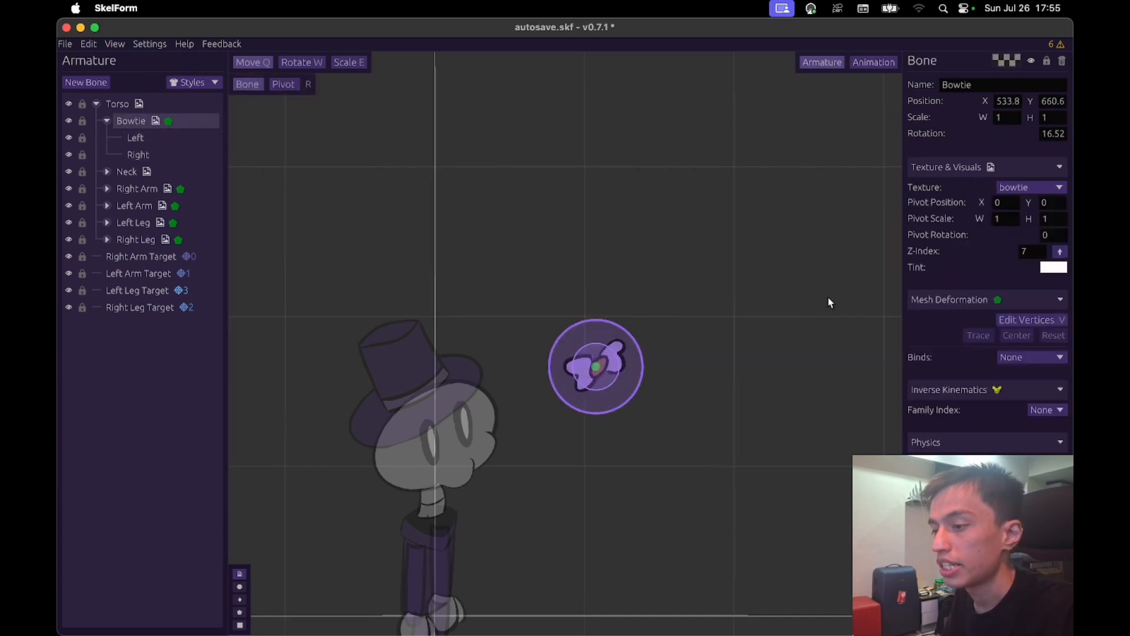
left_click_drag(794, 416, 821, 176)
- Try a Position Damping ratio of 1 on the Left bone, raise the Right bone's ratio too, and move the Bowtie bone to test
left_click(206, 137)
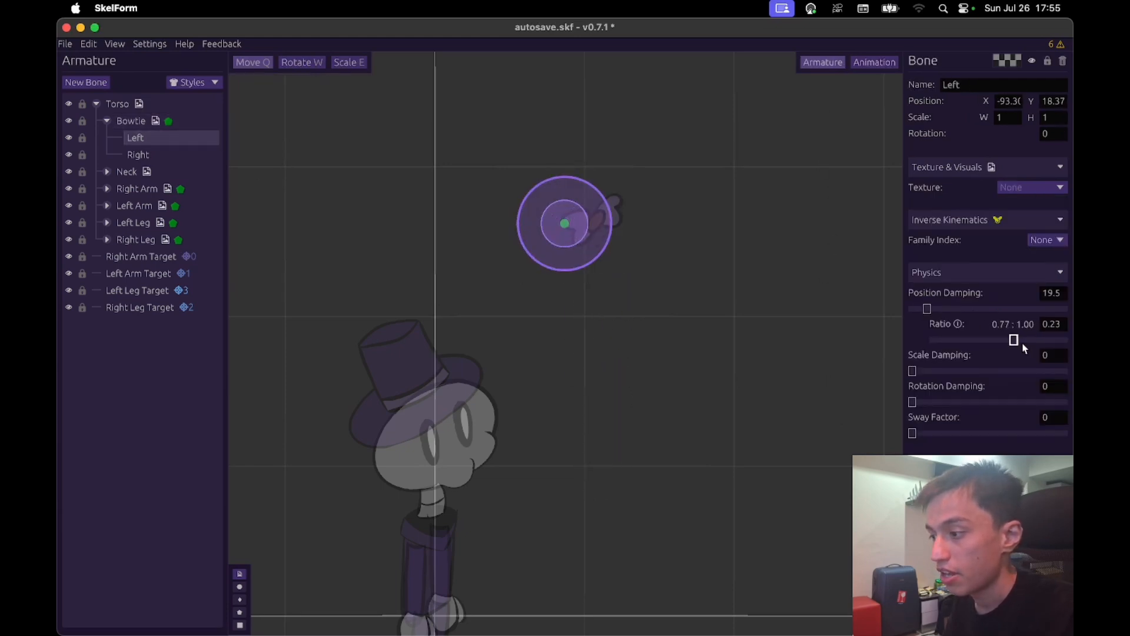
left_click(197, 154)
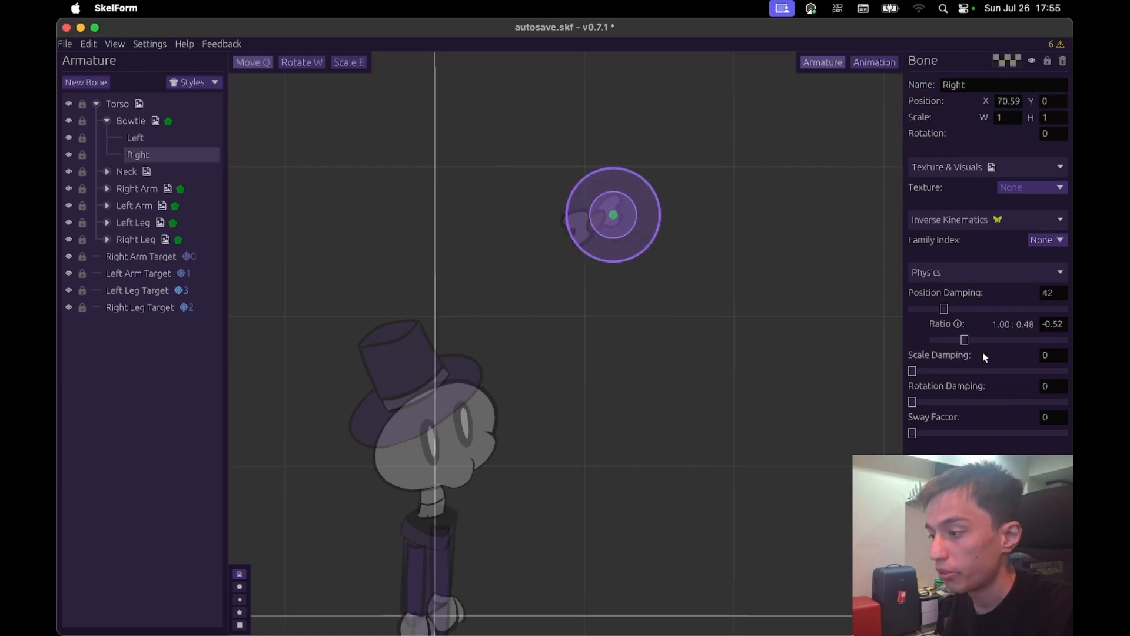
left_click(194, 121)
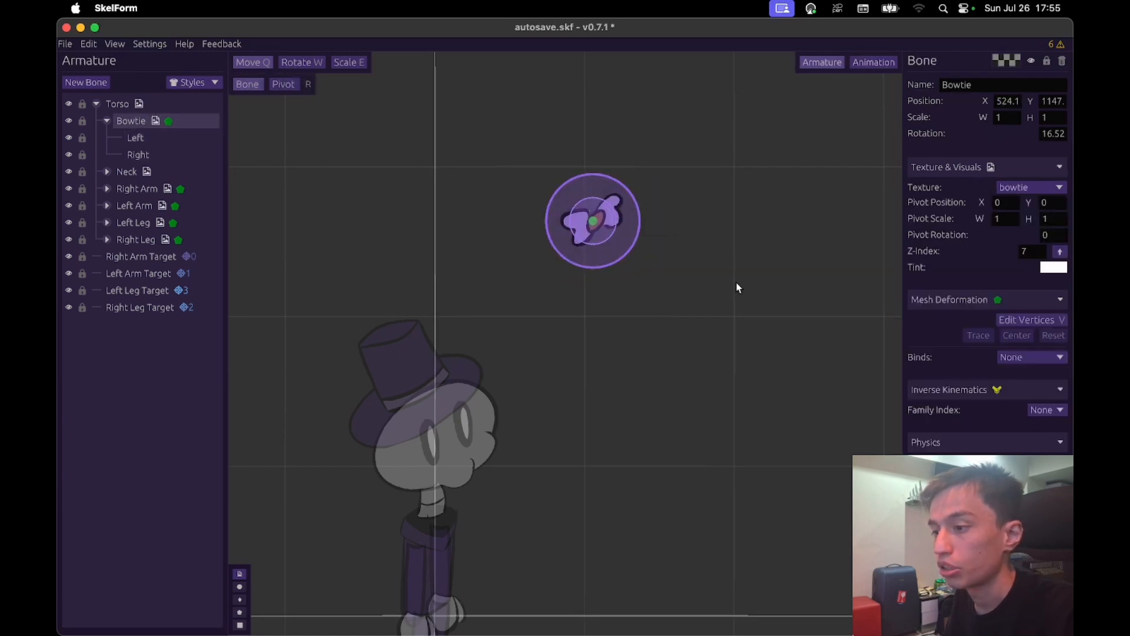
left_click_drag(737, 288, 705, 144)
- Lower the Left bone's Position Damping ratio, set the Right bone's to 0.48, and try them out by moving the Bowtie bone
left_click(207, 142)
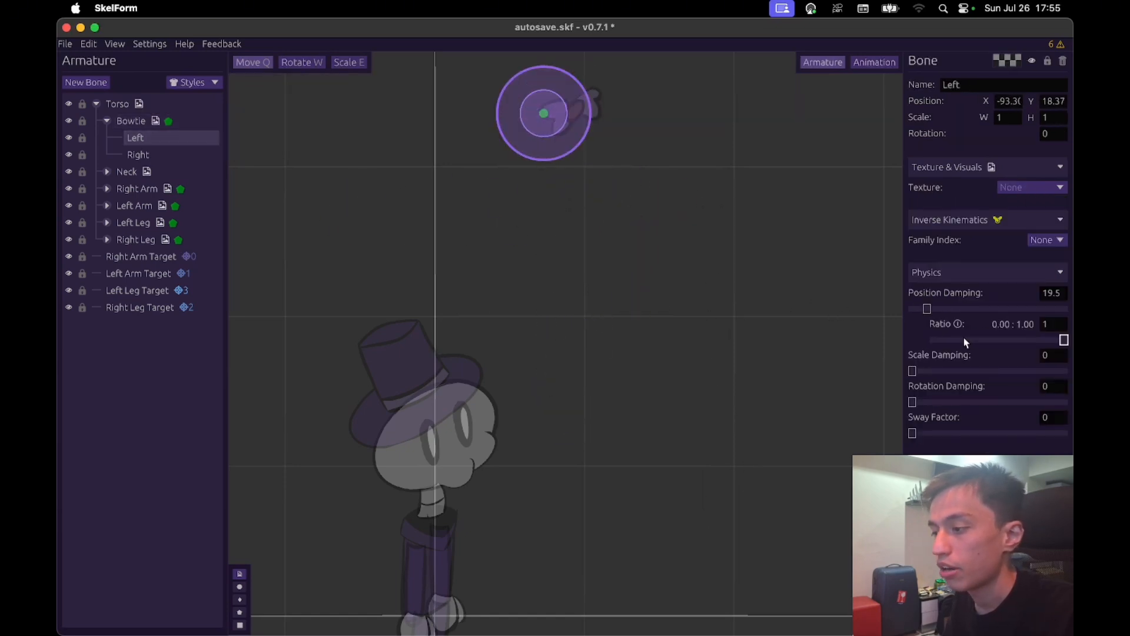
left_click(207, 155)
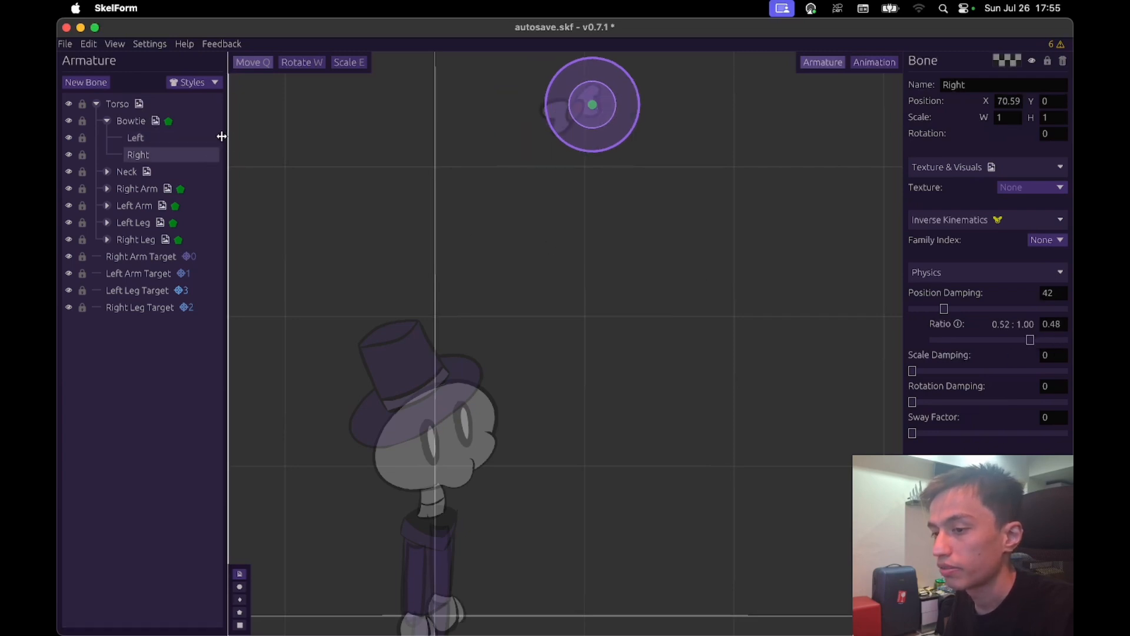
left_click(209, 123)
left_click_drag(718, 409, 802, 345)
- Set the Left bone's Position Damping ratio to 0.8 and adjust the Right bone's ratio
left_click(171, 139)
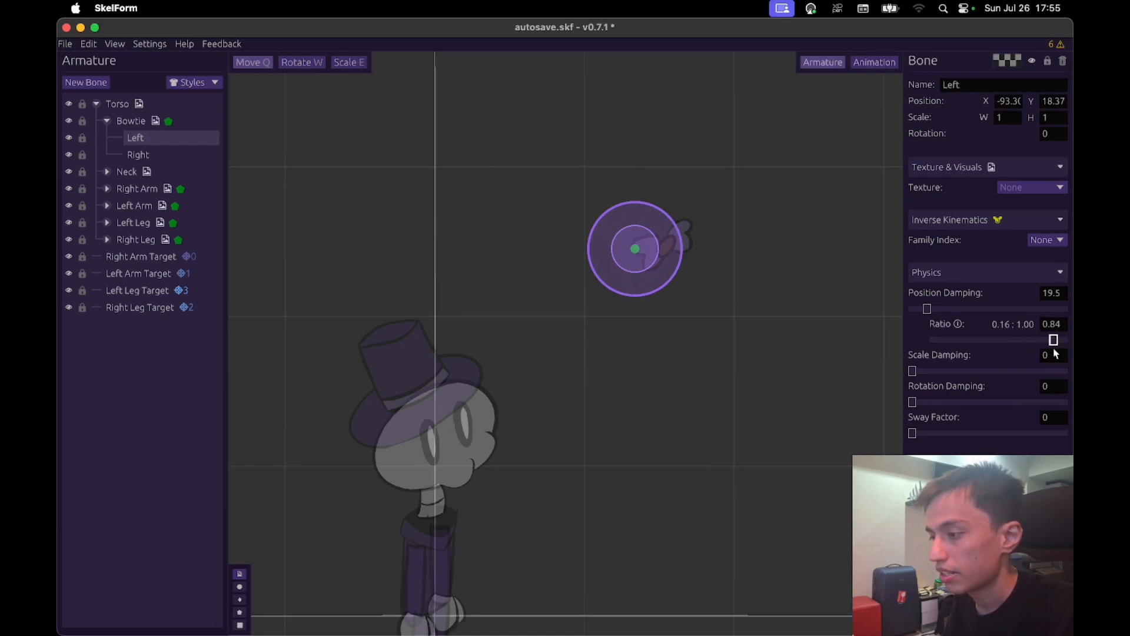
left_click(201, 156)
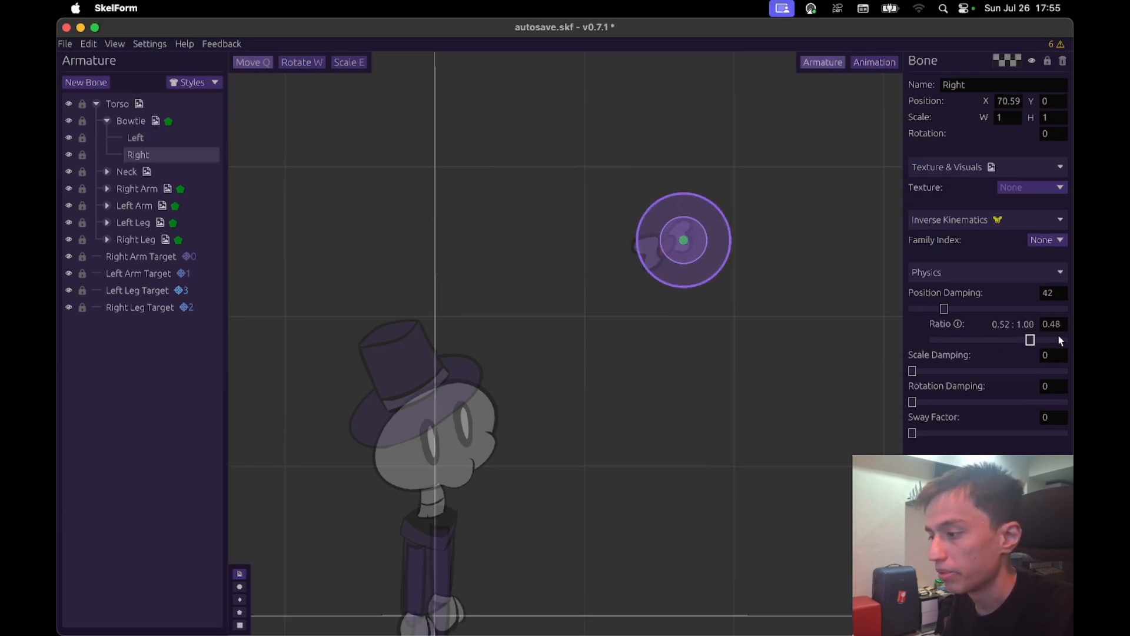
left_click(207, 135)
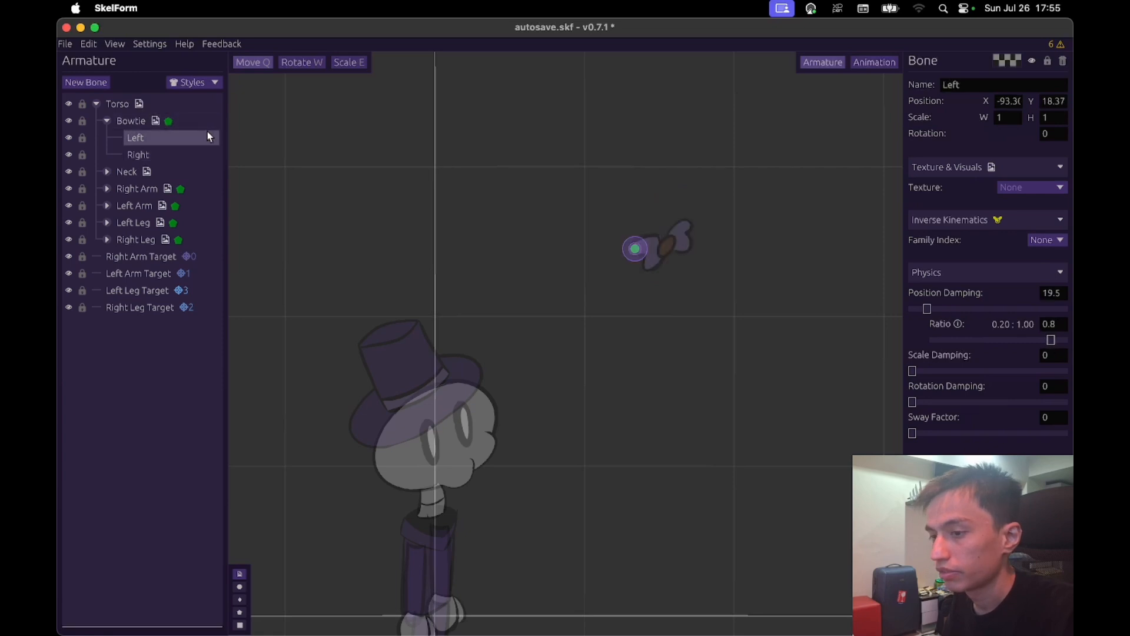
- Move the Bowtie bone around the canvas to test the damping of both sides, and reselect its Left bone
left_click(177, 121)
left_click_drag(715, 373, 774, 356)
left_click_drag(547, 362, 445, 279)
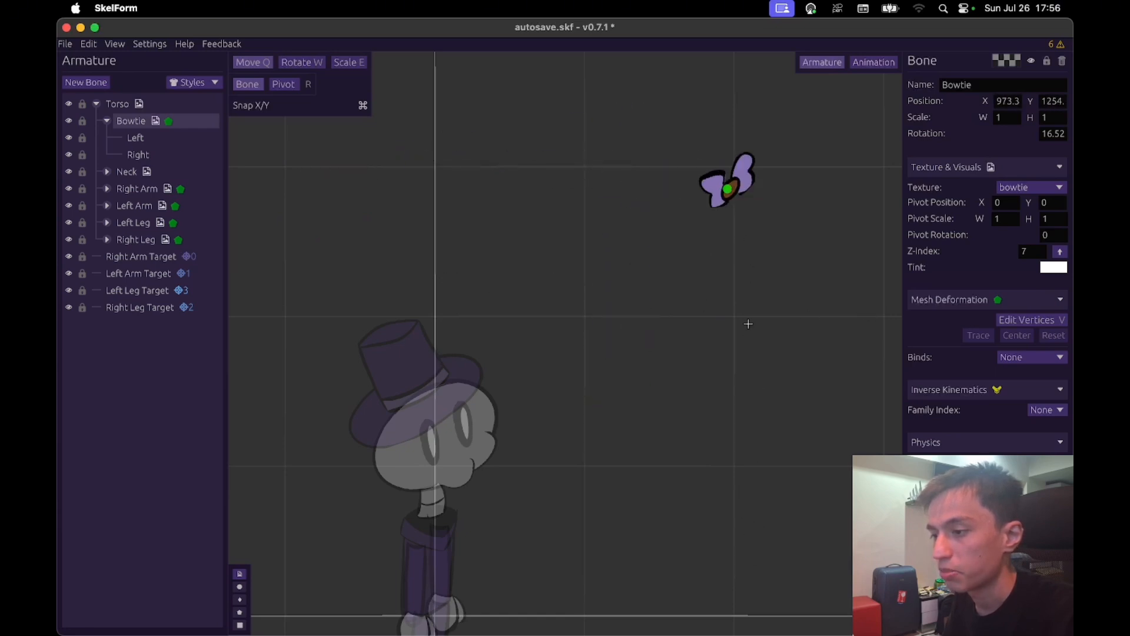
left_click_drag(748, 324, 704, 277)
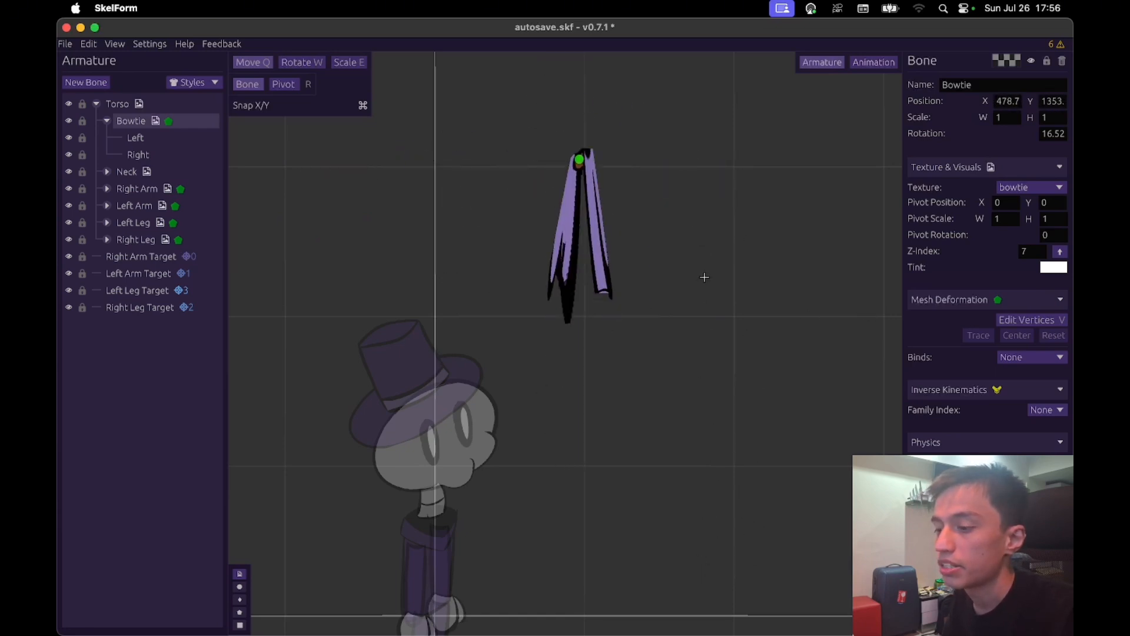
left_click(182, 136)
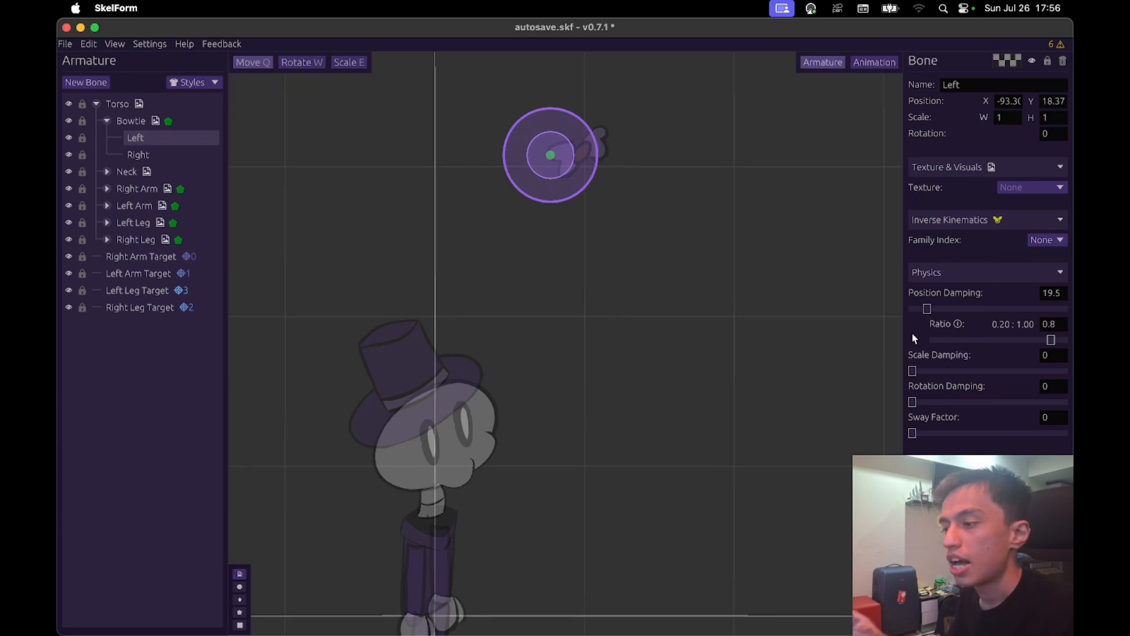